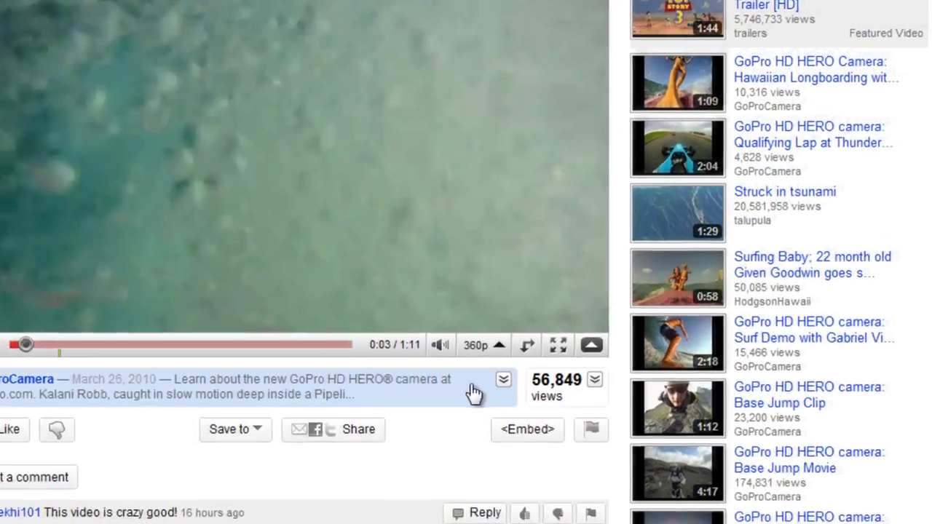
Open the 360p quality menu on the GoPro HERO demo video.
left_click(474, 357)
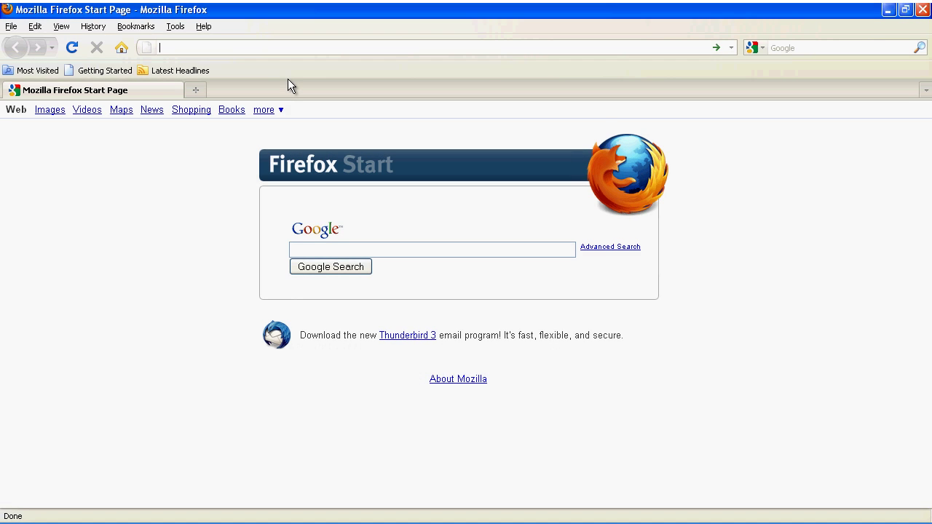
Download the Windows Jing installer jing_setup.exe from jingproject.com.
type("jin")
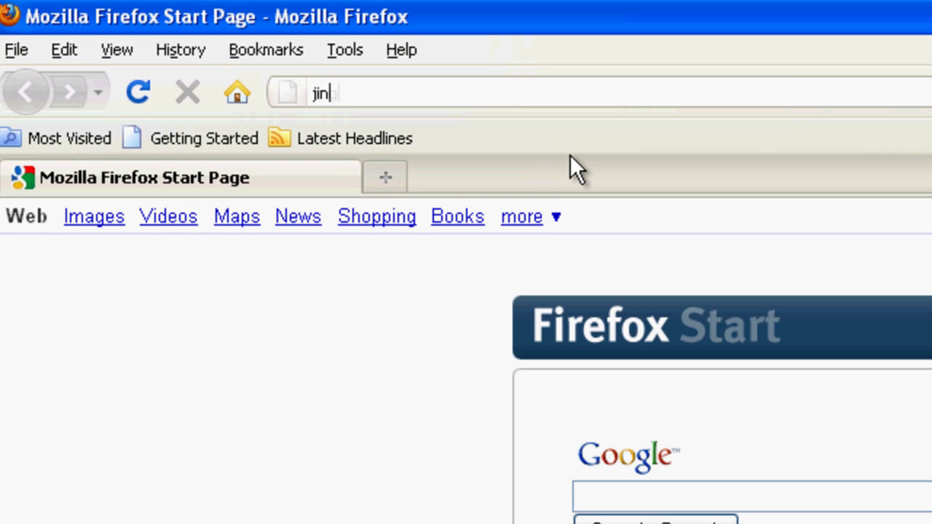
type("gproj")
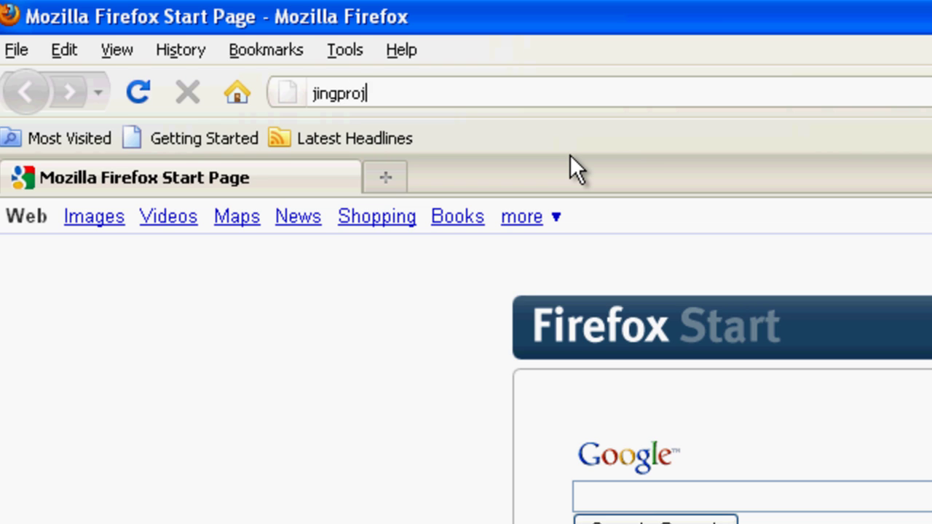
type("ect.com")
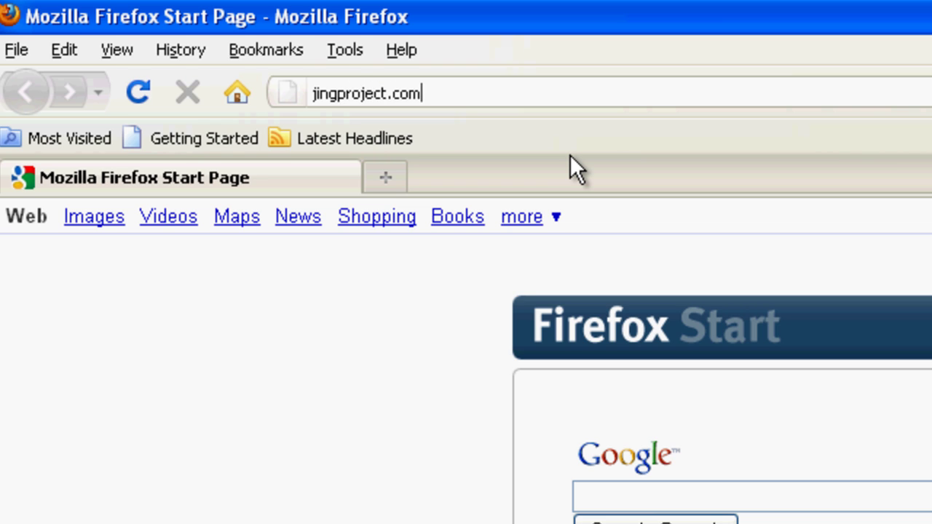
key("Return")
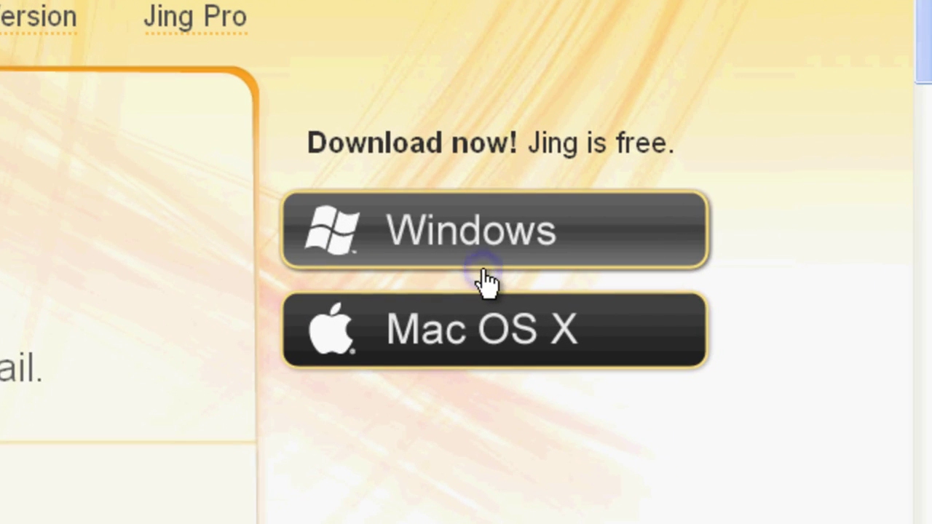
left_click(483, 271)
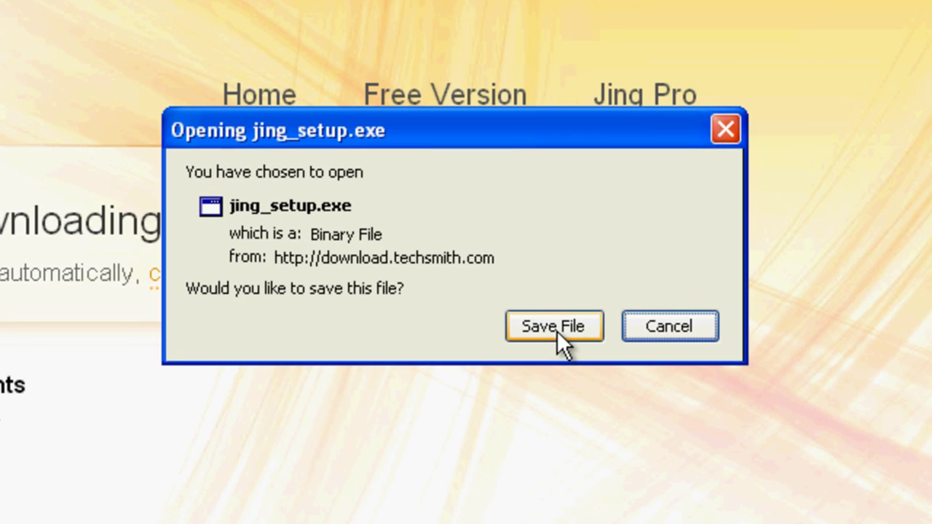
left_click(554, 326)
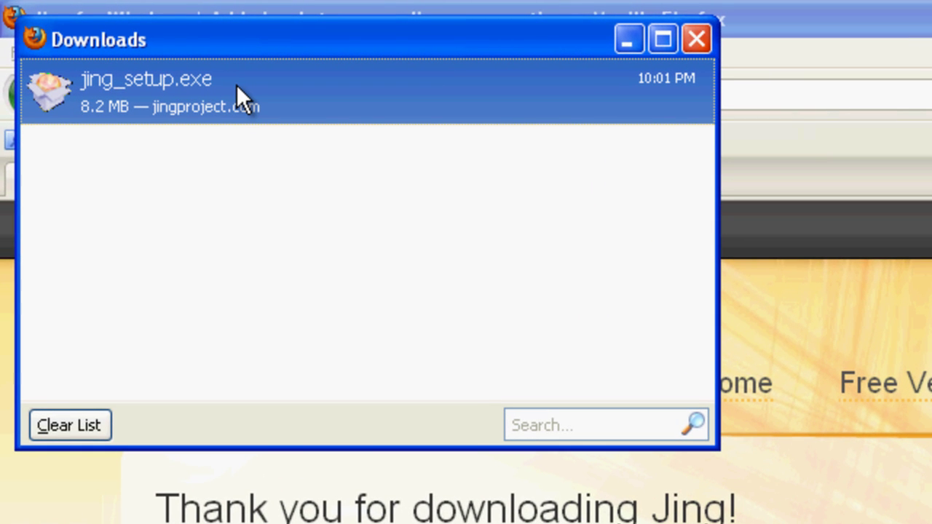
Run jing_setup.exe, accept the fine print, and install Jing through to Finish.
double_click(236, 84)
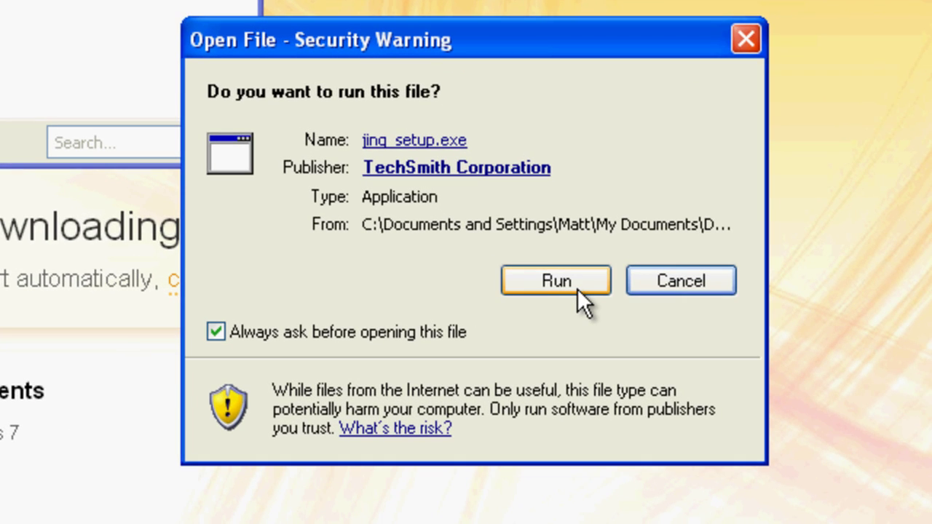
left_click(556, 281)
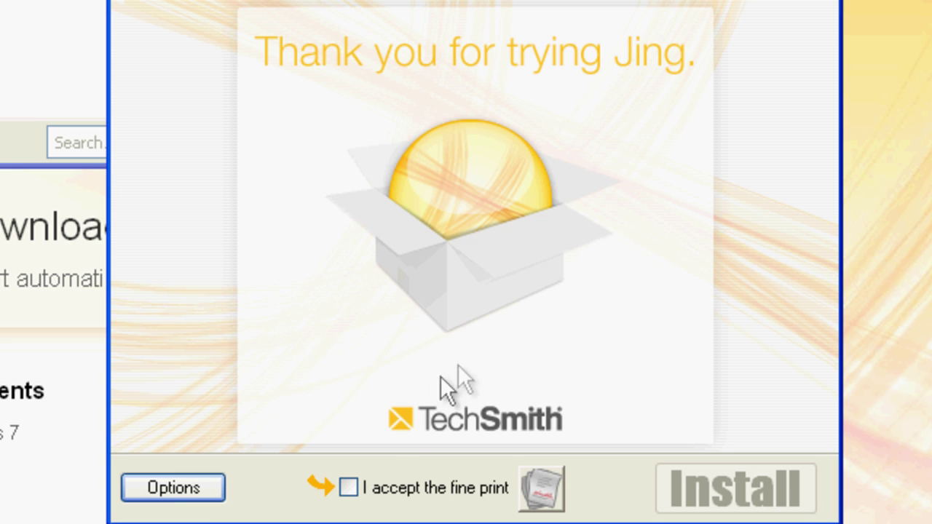
left_click(348, 488)
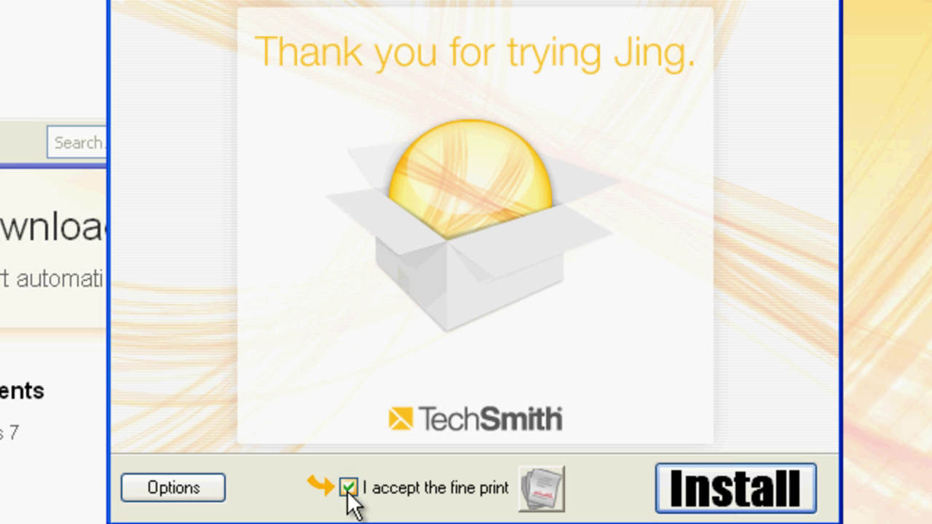
left_click(761, 483)
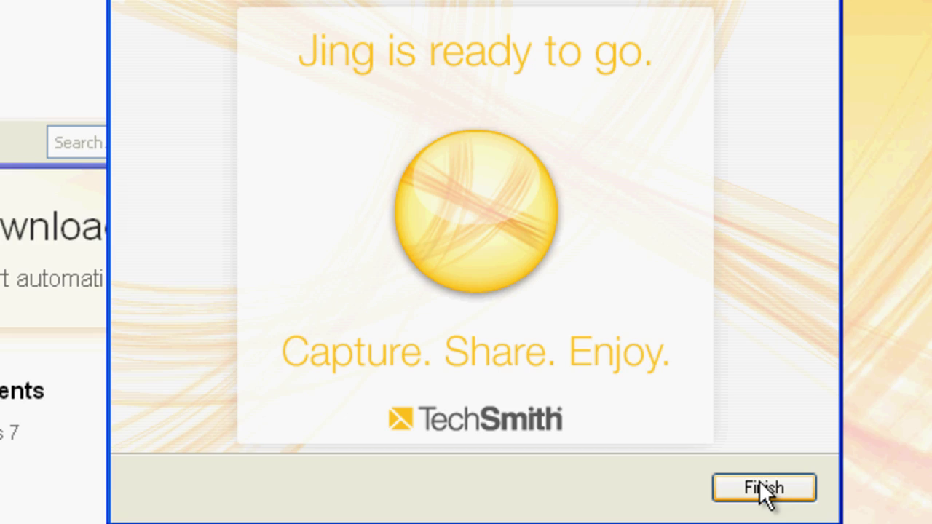
left_click(799, 491)
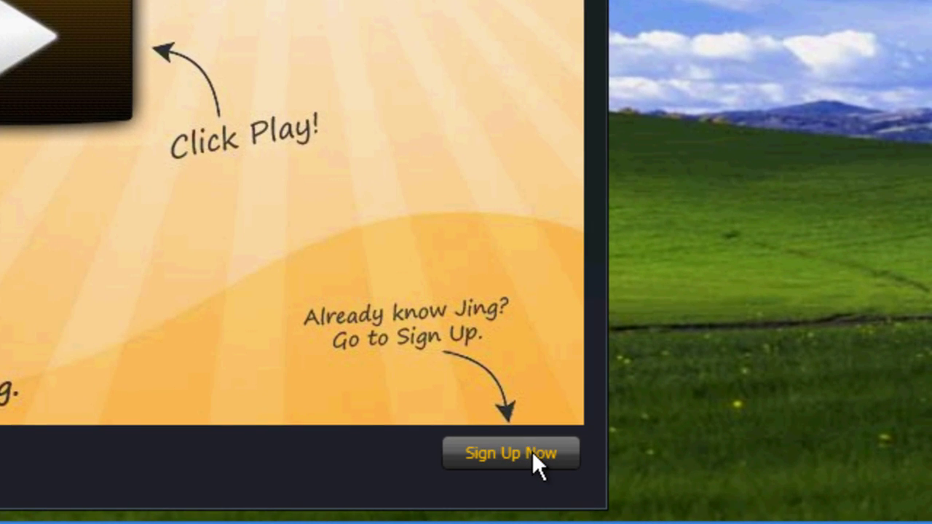
Sign up for a Jing account with an email address, display name and password.
left_click(532, 452)
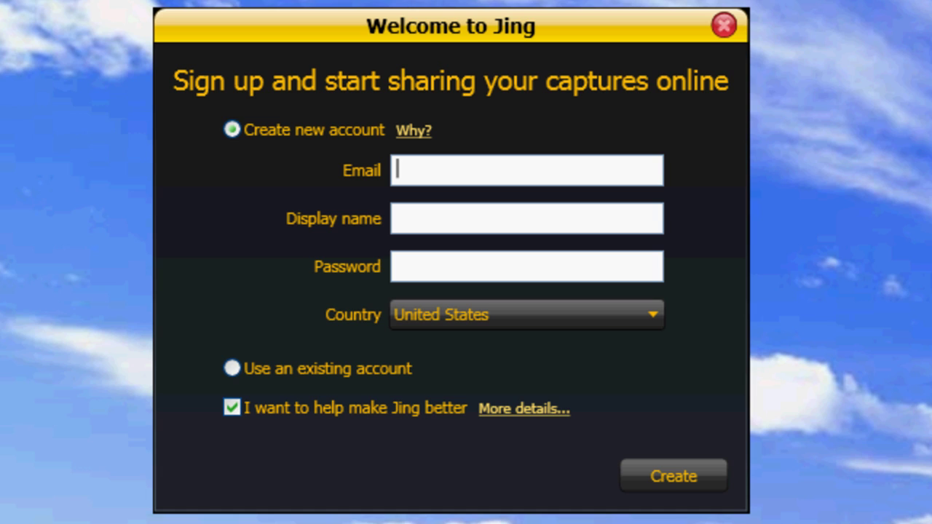
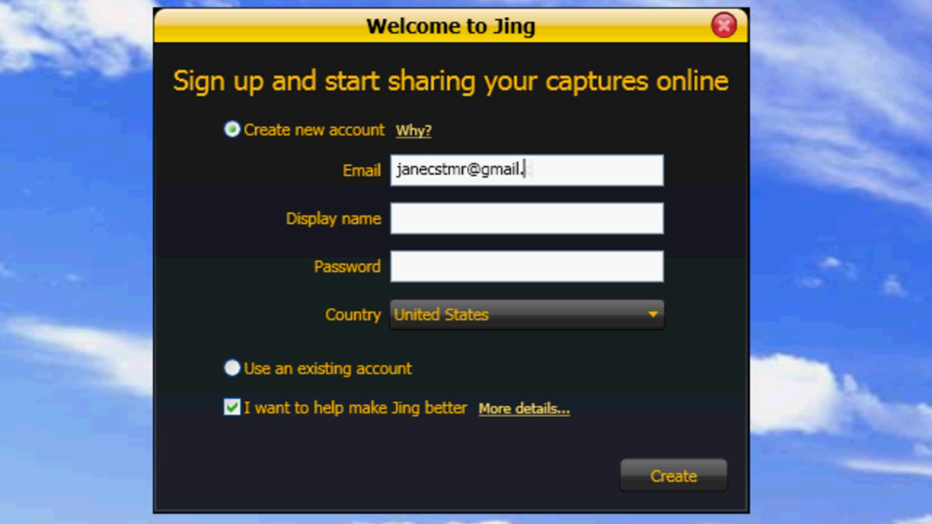
left_click(396, 217)
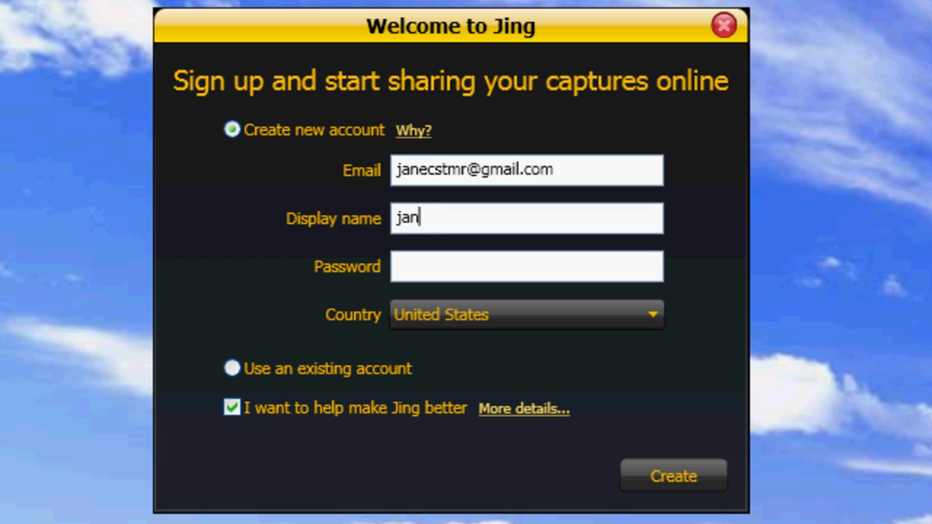
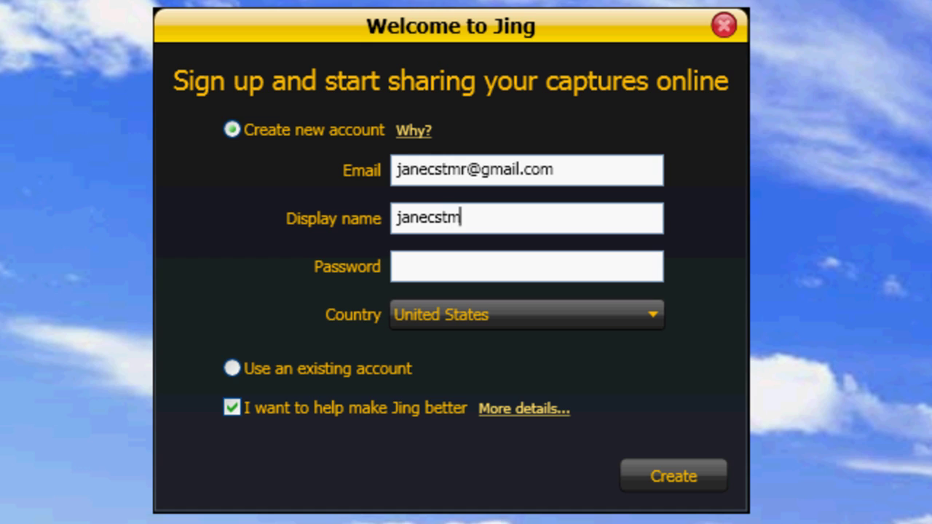
key("Tab")
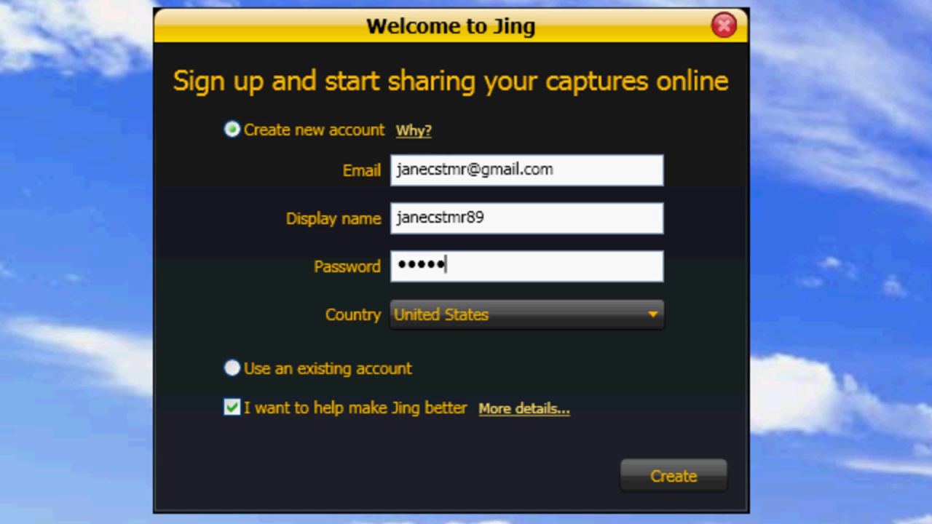
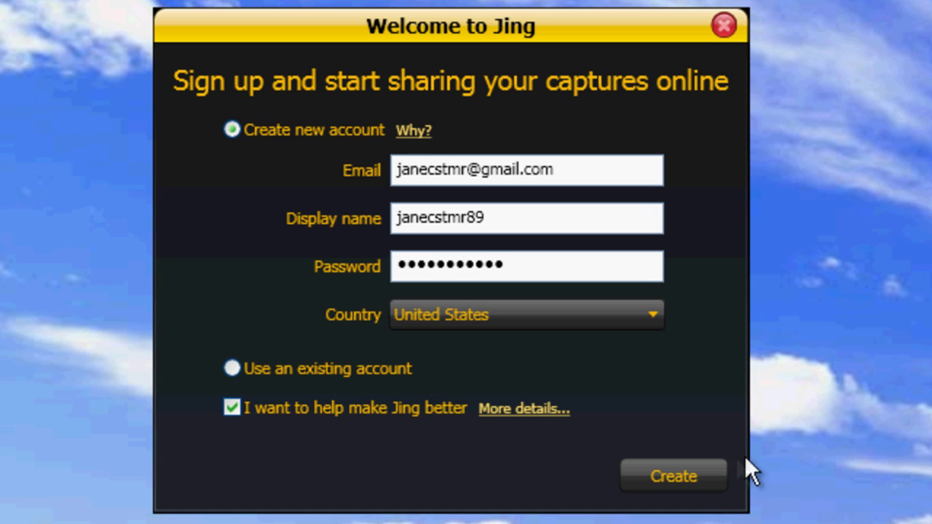
left_click(678, 484)
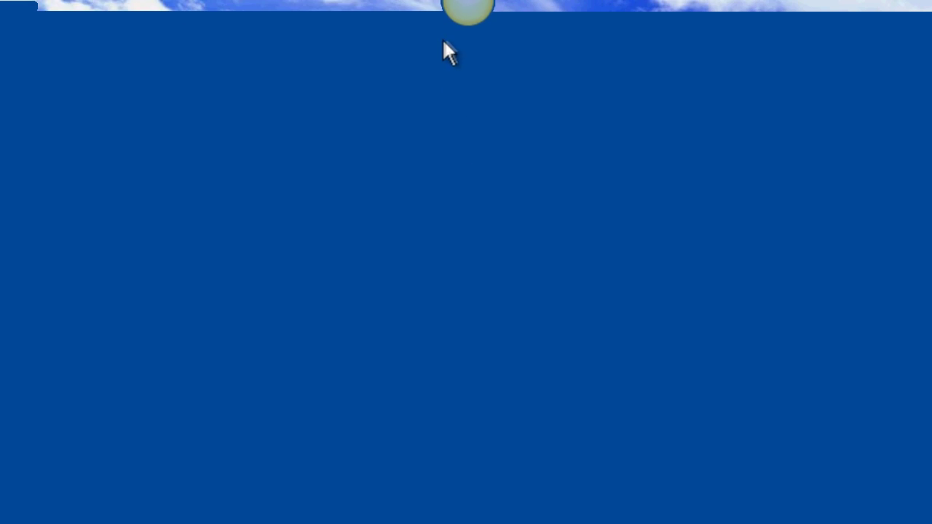
Bring out Jing's sun launcher at the top edge of the screen beside Control Panel.
mouse_move(462, 18)
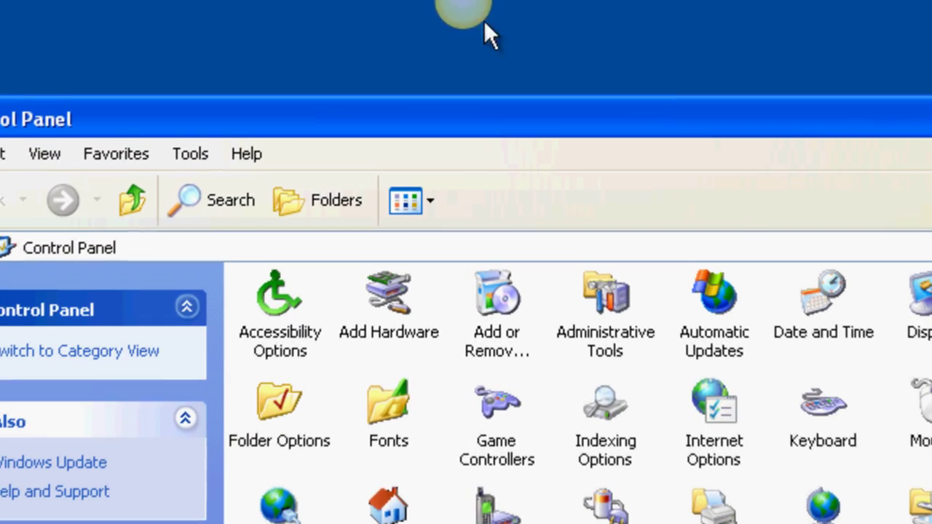
mouse_move(474, 19)
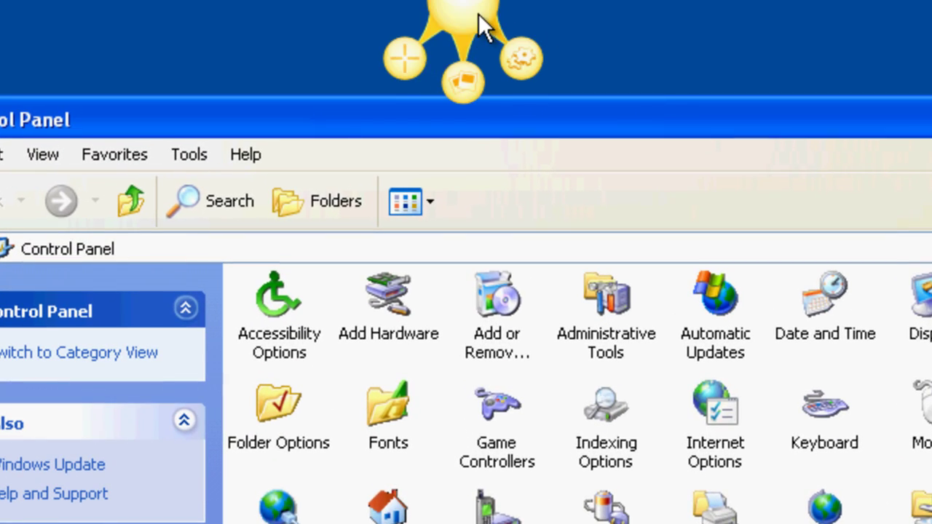
Start a Jing capture and frame the Control Panel window in a 730 x 559 region.
left_click(405, 61)
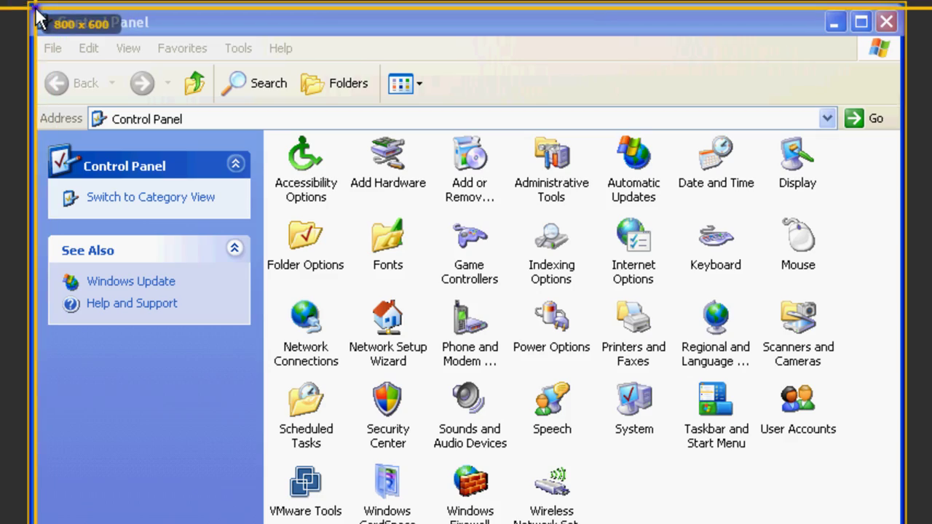
left_click_drag(35, 7, 773, 523)
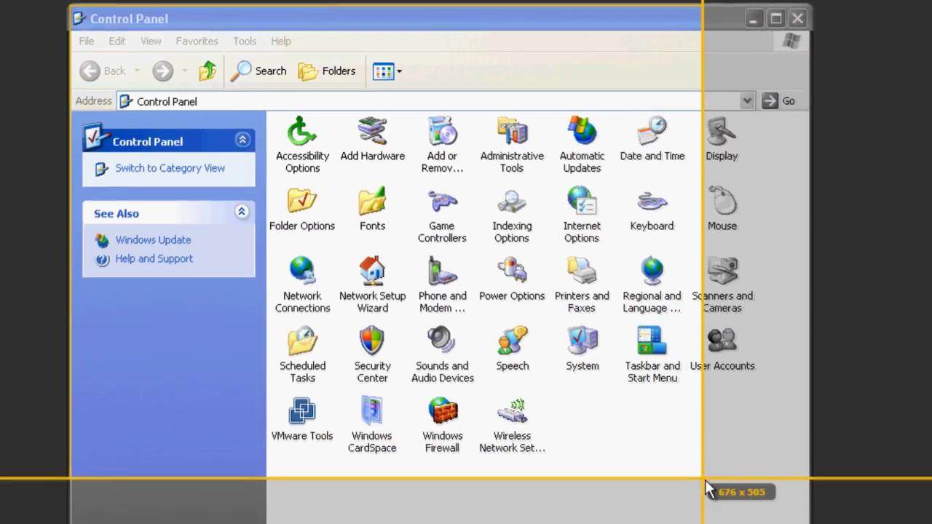
left_click_drag(704, 479, 694, 463)
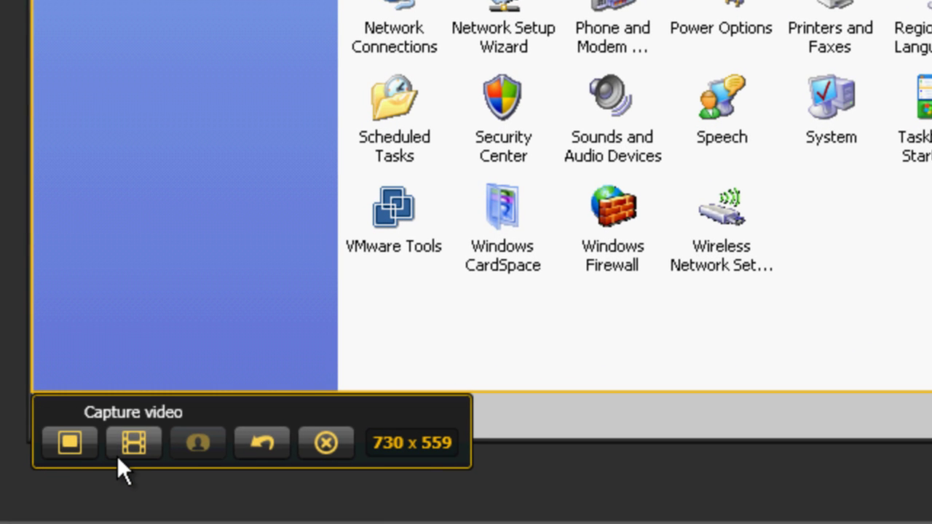
Capture the region as an image and add a red arrow from Network Connections to Sounds and Audio Devices.
left_click(80, 457)
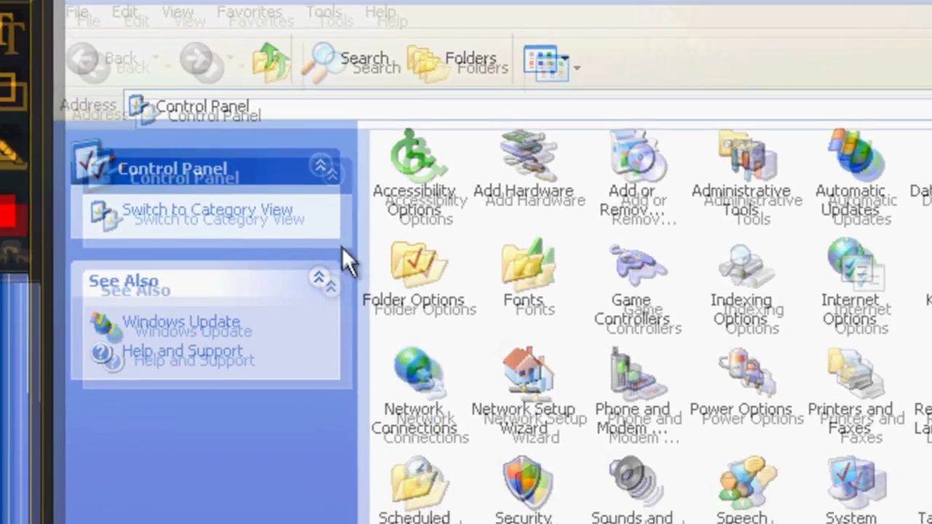
left_click_drag(463, 345, 609, 490)
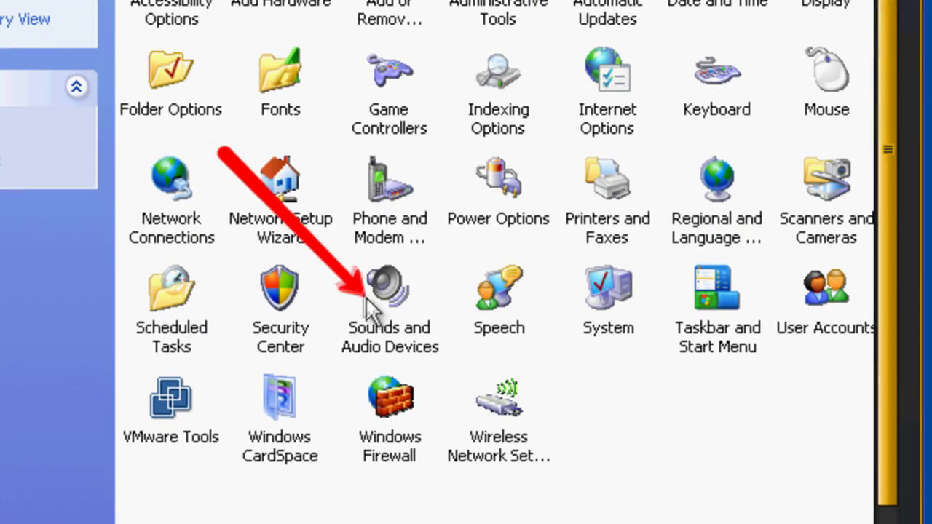
left_click_drag(365, 298, 374, 279)
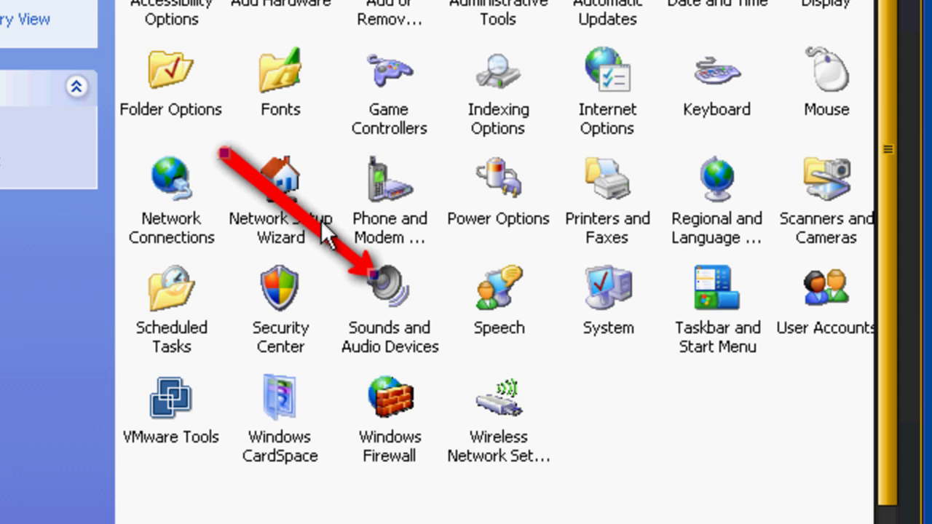
mouse_move(312, 223)
left_mouse_down()
mouse_move(301, 182)
mouse_move(317, 121)
mouse_move(389, 109)
mouse_move(466, 302)
mouse_move(334, 360)
mouse_move(262, 211)
mouse_move(305, 226)
left_mouse_up()
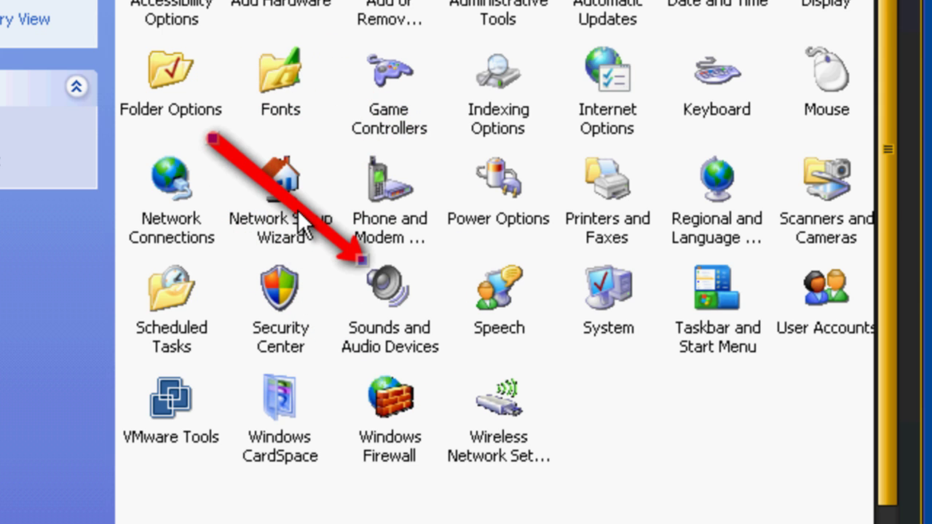
left_click_drag(219, 142, 271, 139)
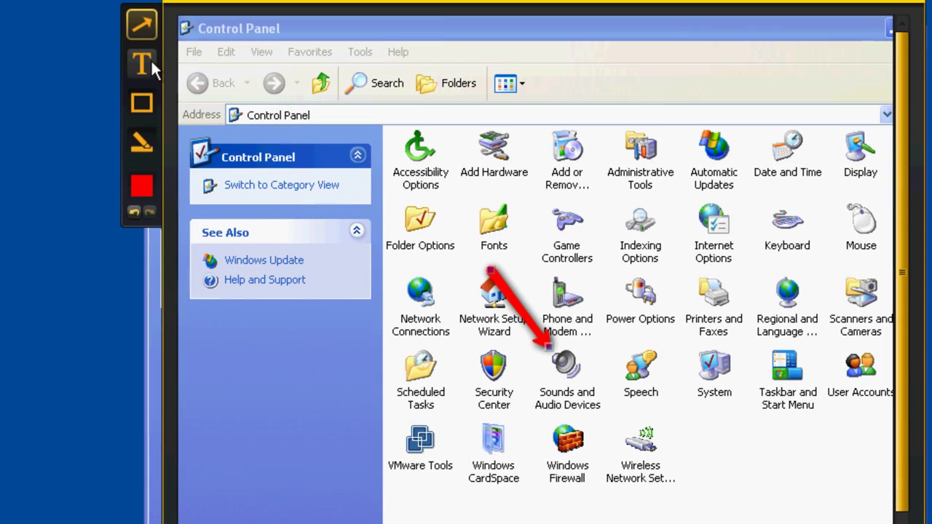
Add a text callout reading 'How do I get this icon back in my system tray'.
left_click(93, 34)
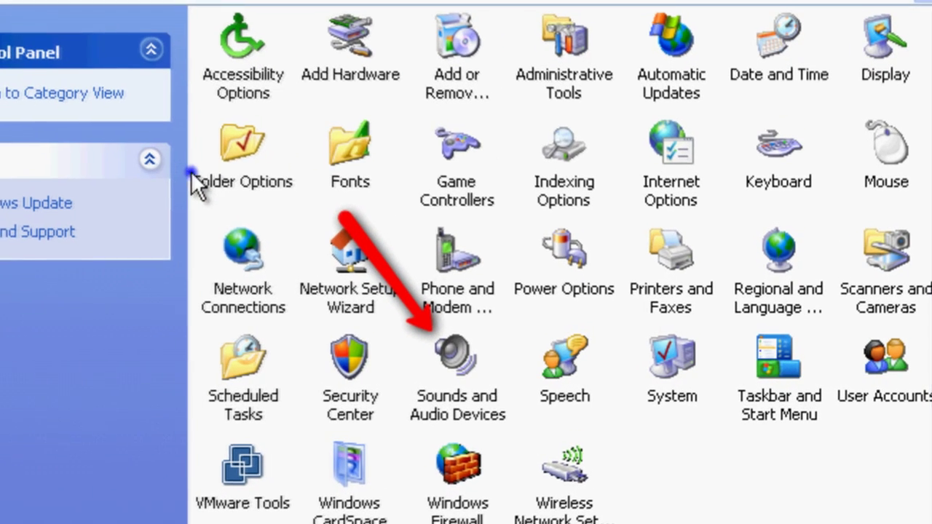
left_click(383, 241)
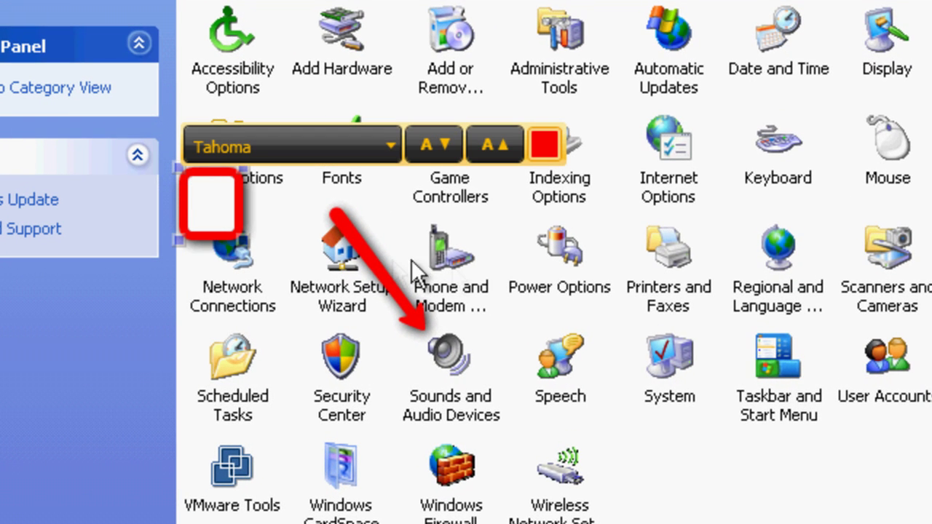
type("How do I get t")
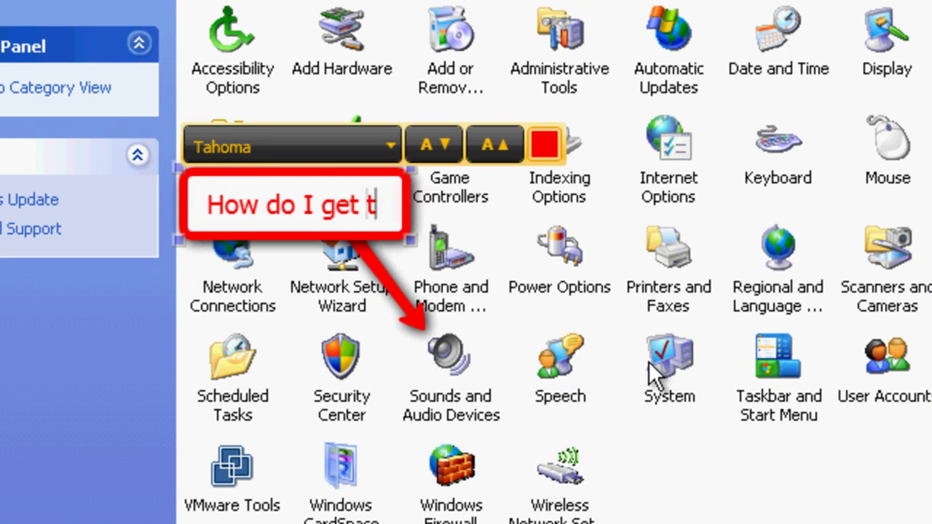
type("his icon back in m")
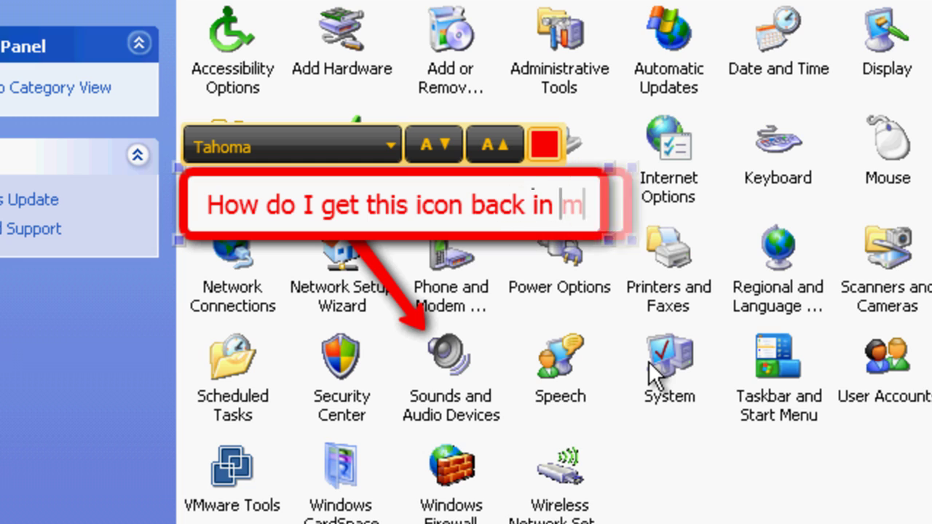
type("y system tray?")
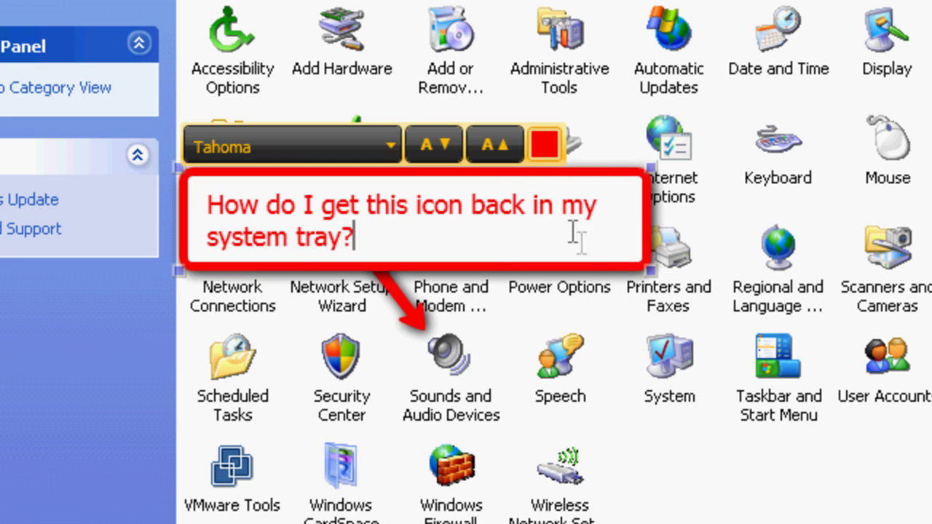
Shrink the callout to one line, colour it blue, and move it to the arrow's tail.
left_click(437, 133)
left_click(438, 133)
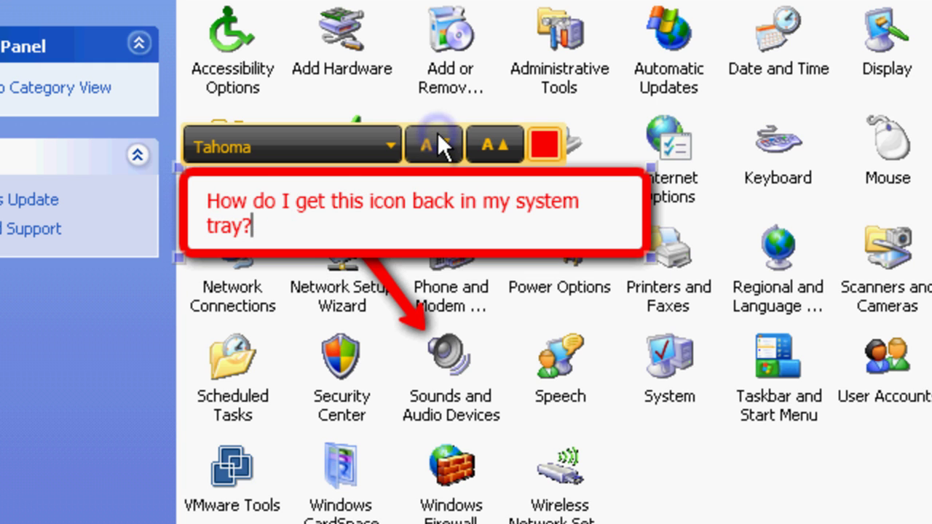
left_click(437, 133)
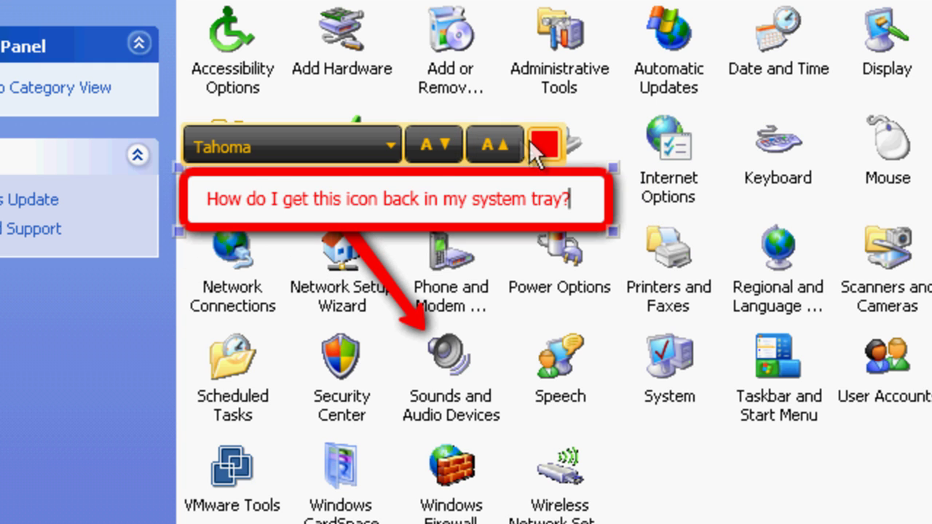
left_click(548, 141)
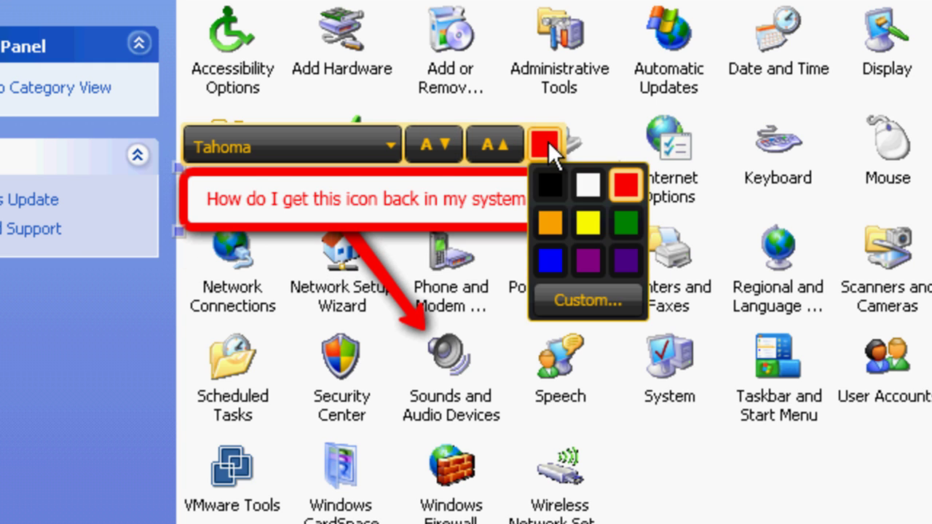
left_click(547, 265)
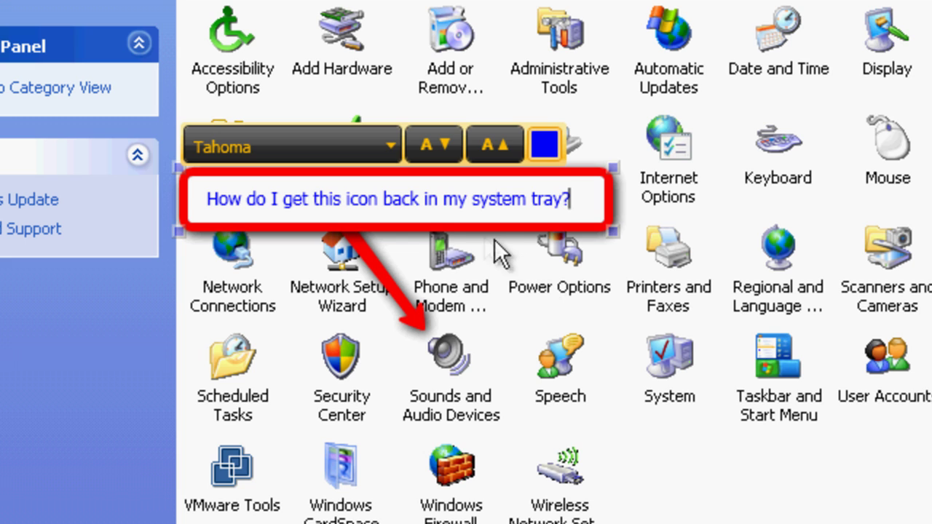
left_click(462, 223)
left_click_drag(462, 224, 310, 211)
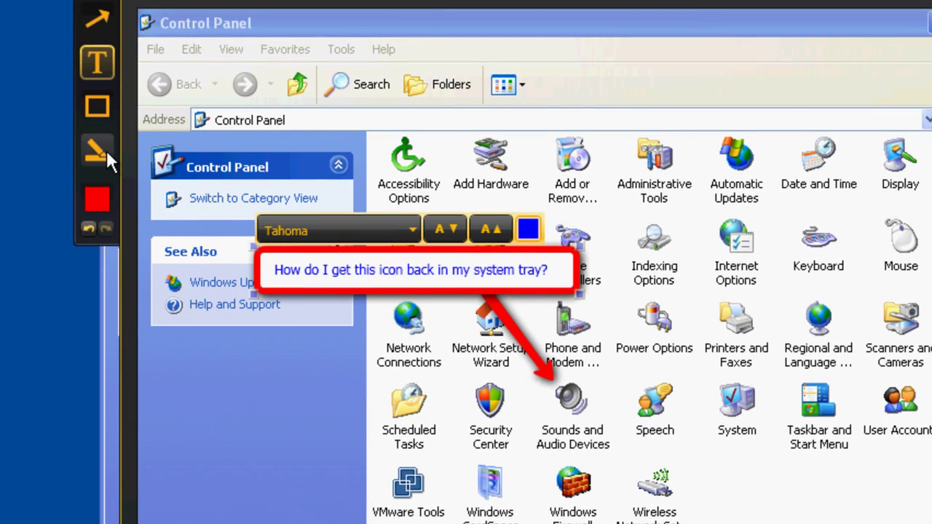
left_click(102, 109)
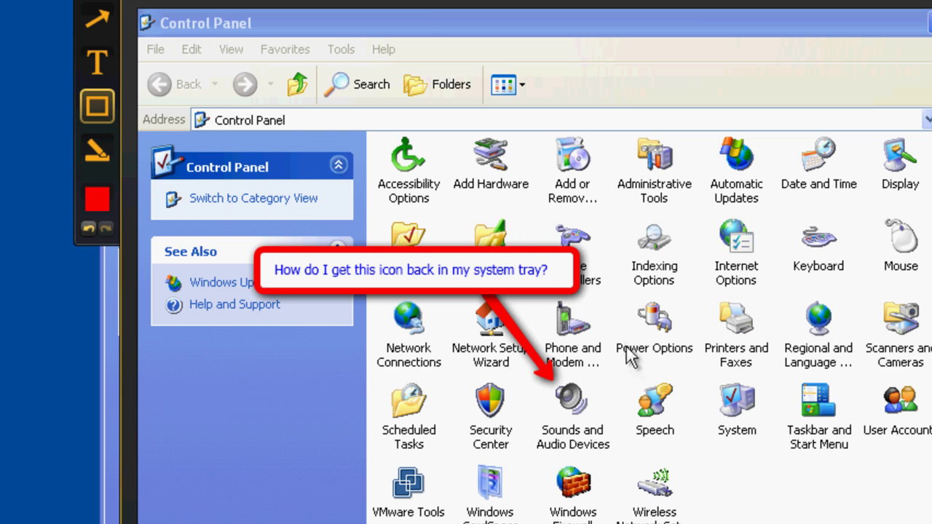
Frame the Sounds and Audio Devices icon and cover it with a blue highlight.
mouse_move(620, 369)
left_mouse_down()
mouse_move(597, 401)
mouse_move(524, 458)
left_mouse_up()
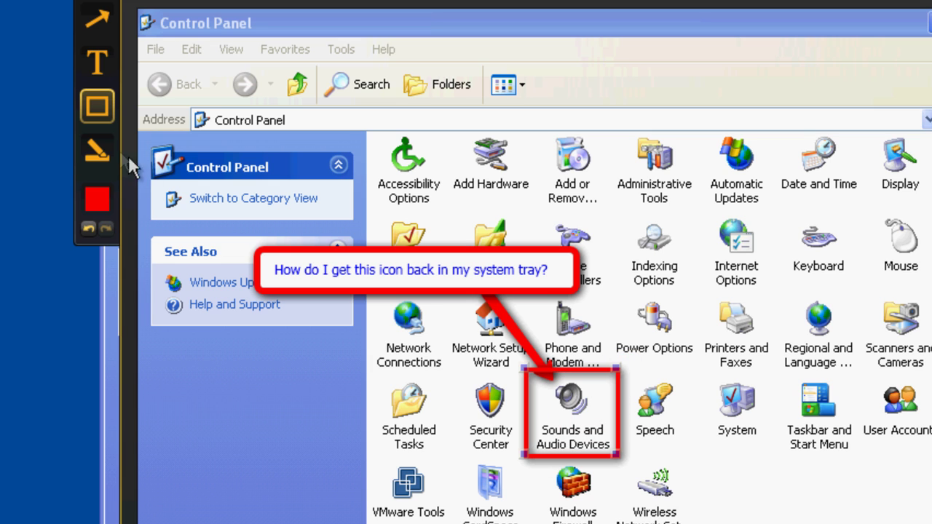
left_click(97, 151)
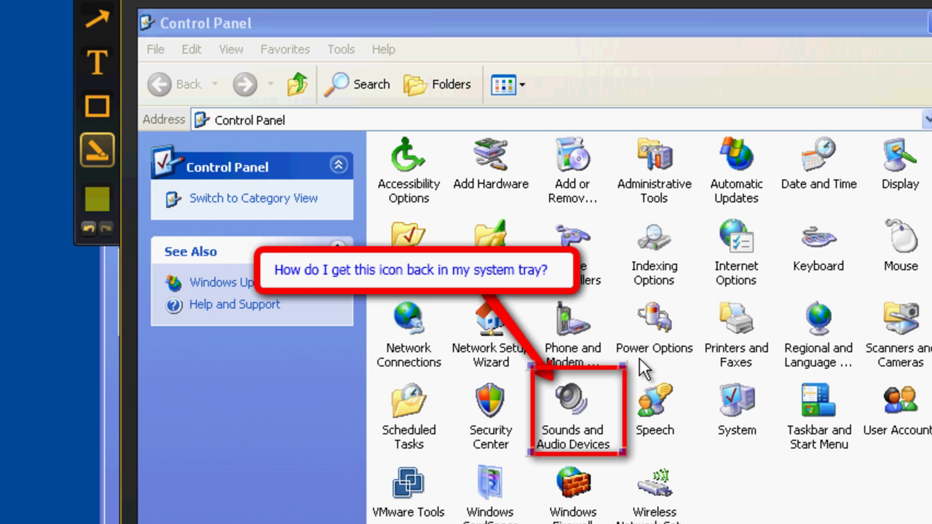
left_click_drag(635, 360, 521, 467)
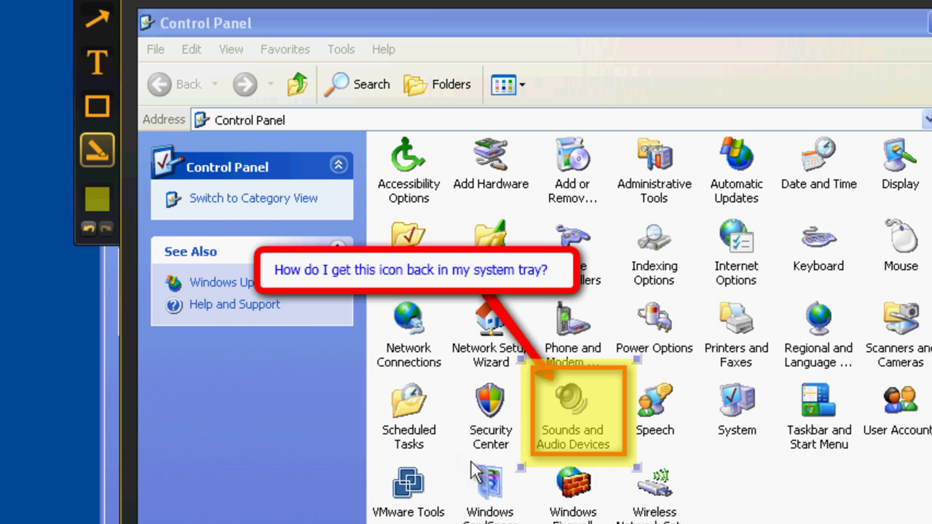
left_click(100, 190)
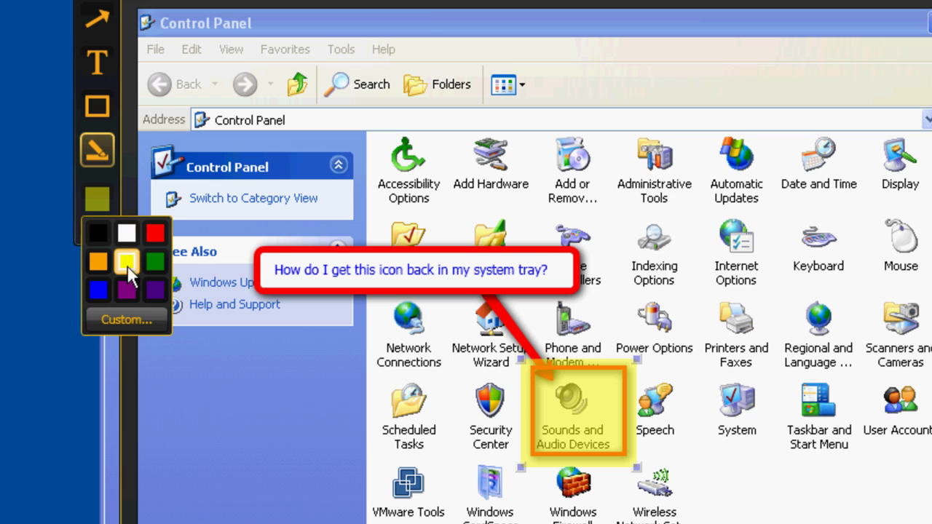
left_click(103, 294)
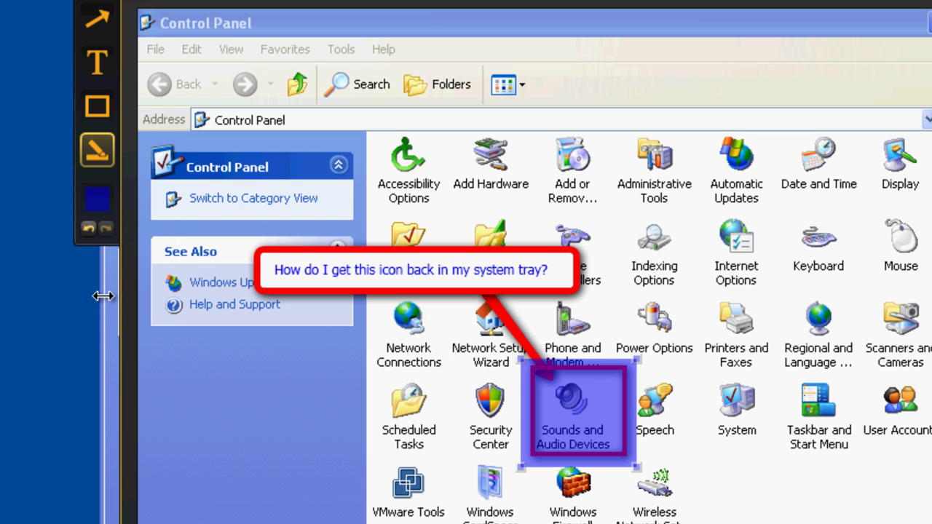
left_click(92, 232)
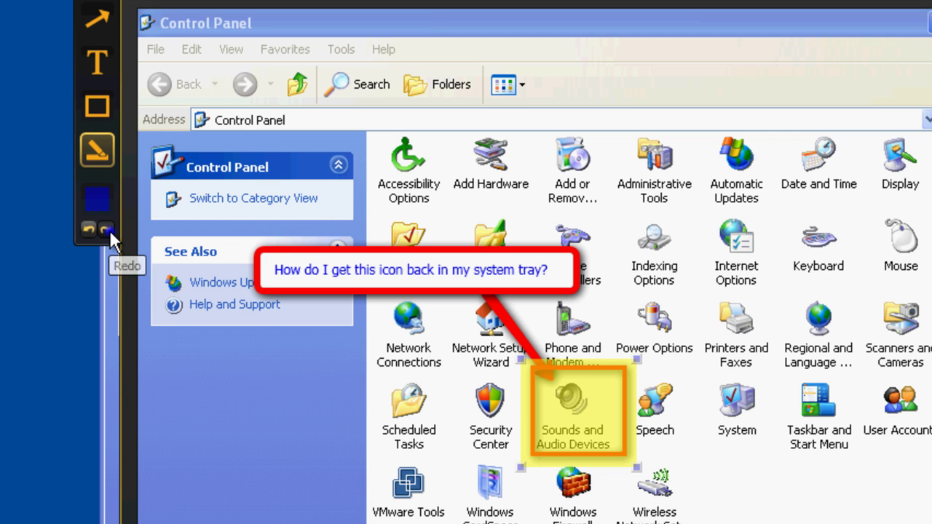
left_click(107, 229)
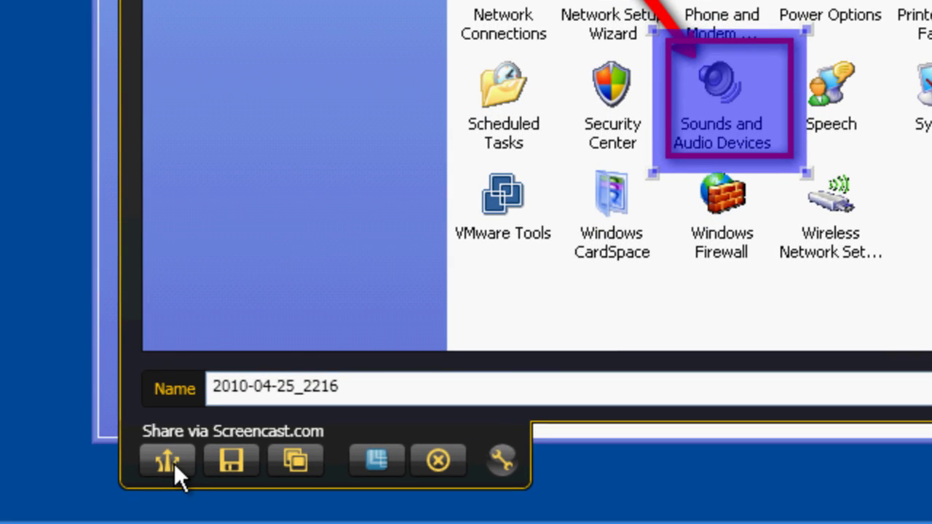
Upload the annotated screenshot to Screencast.com.
left_click(169, 460)
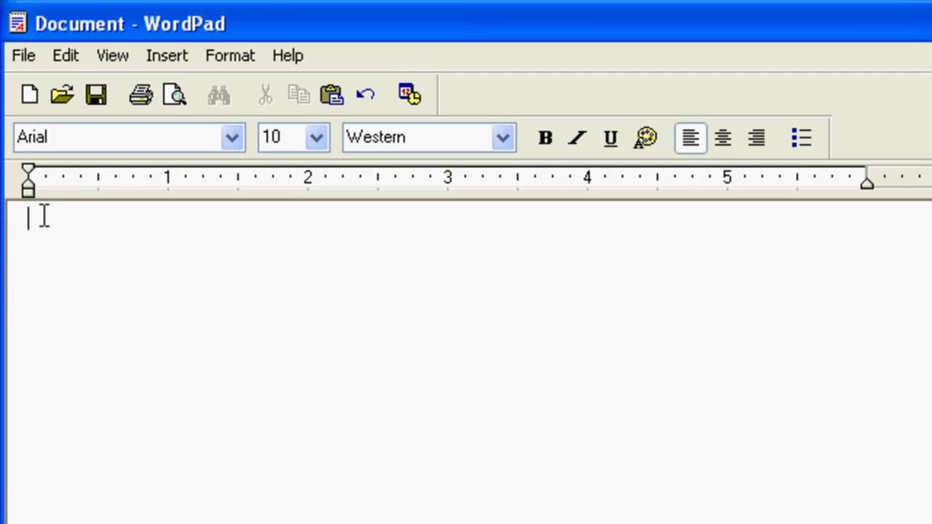
Paste the screenshot's Screencast.com link into the WordPad document.
right_click(45, 216)
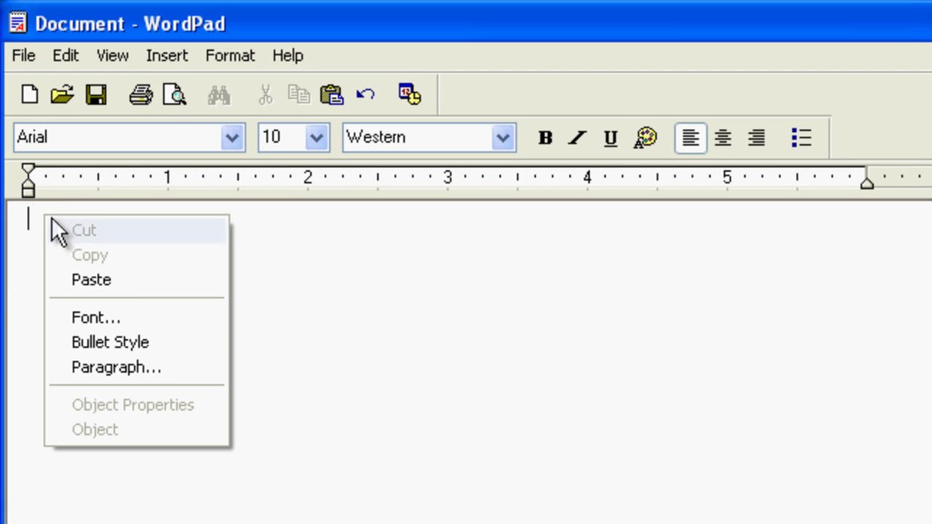
left_click(136, 287)
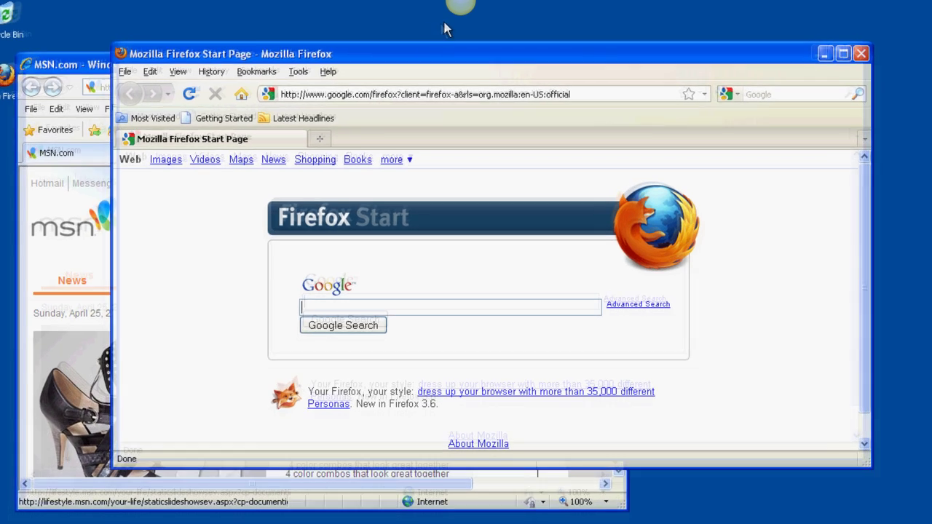
Start a Jing video recording of the 994 x 559 Firefox window.
mouse_move(460, 15)
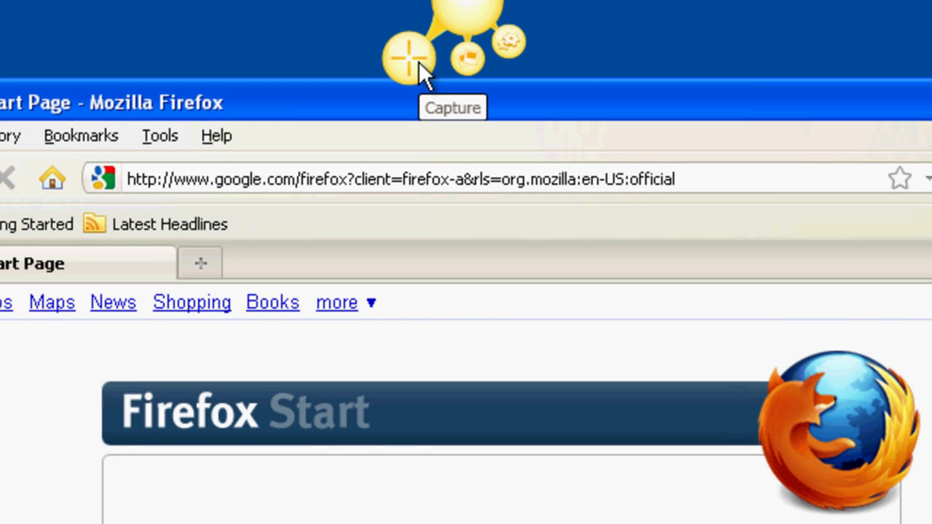
left_click(419, 61)
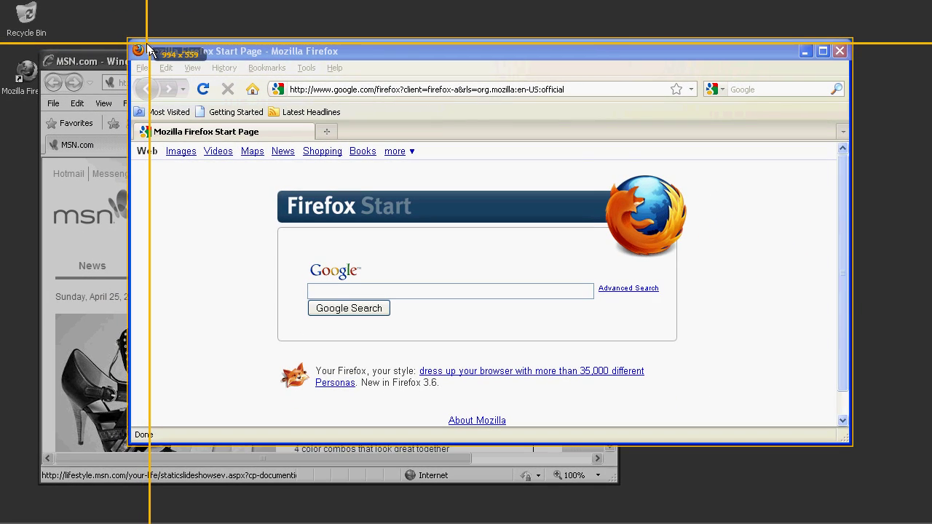
left_click(149, 44)
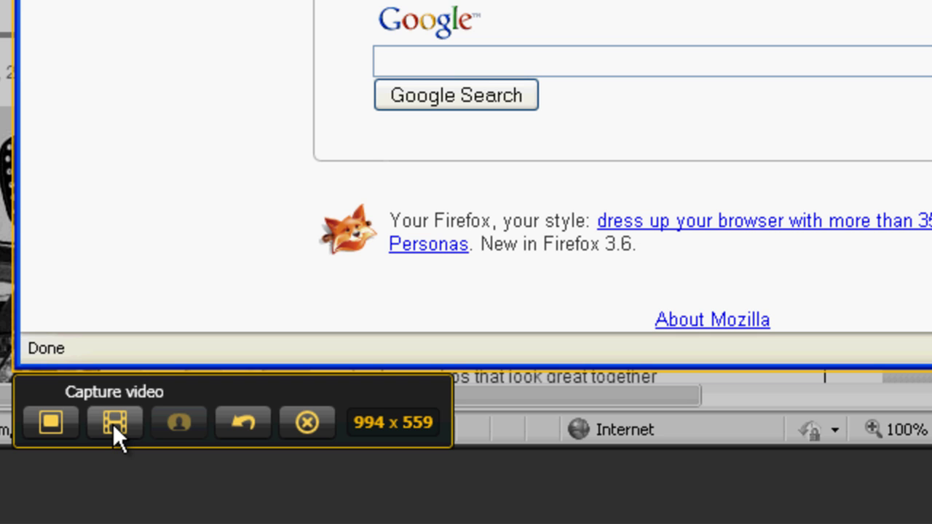
left_click(114, 424)
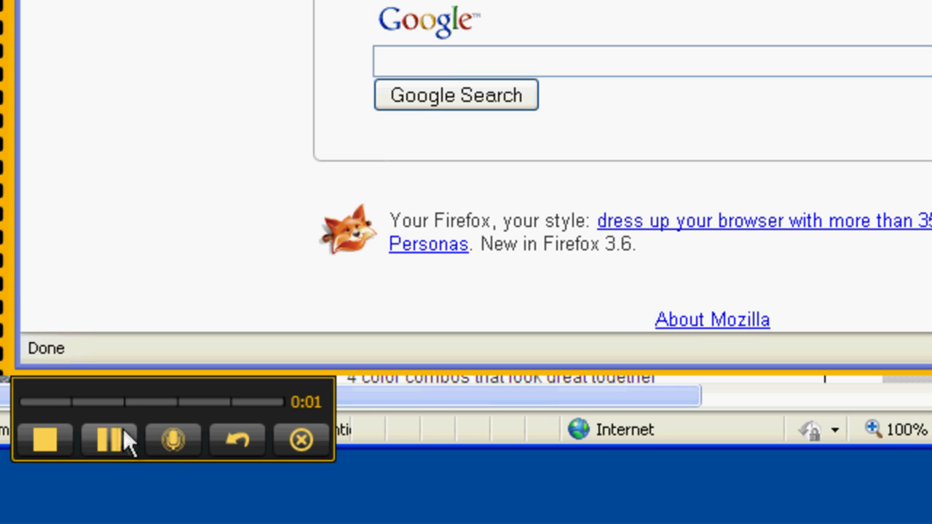
With the microphone muted, record opening a blank tab and closing Firefox, then stop recording.
left_click(181, 453)
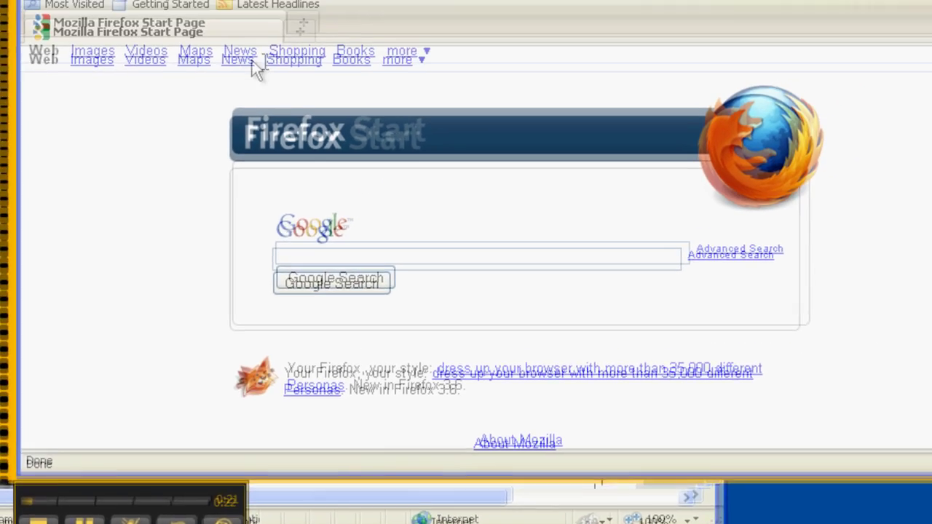
left_click(302, 26)
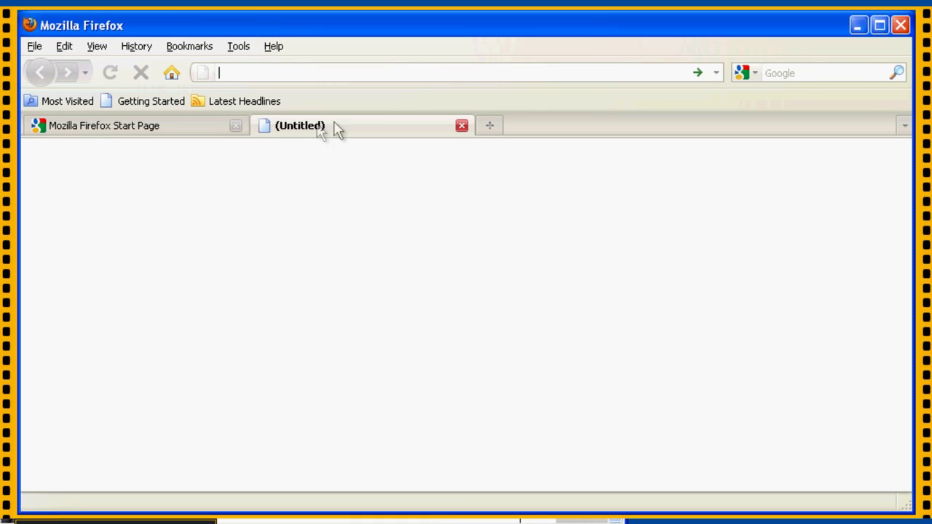
left_click(901, 24)
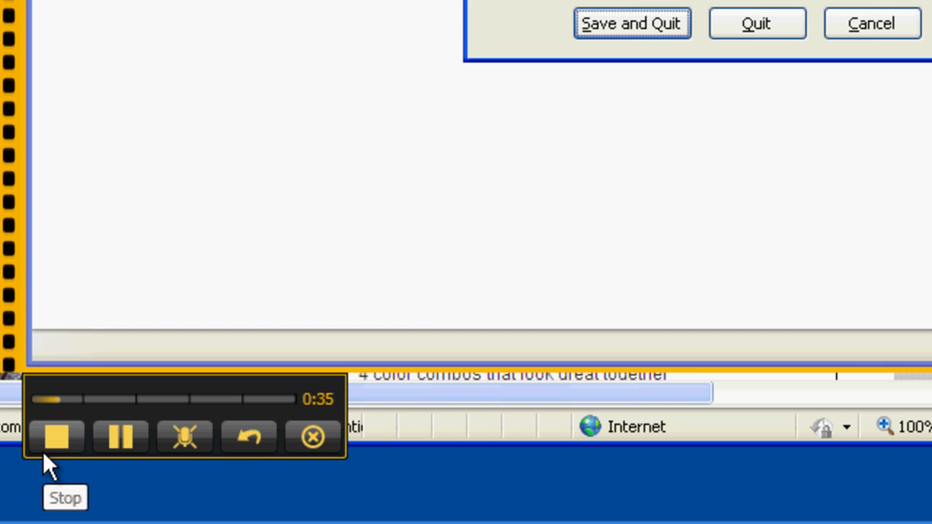
left_click(43, 452)
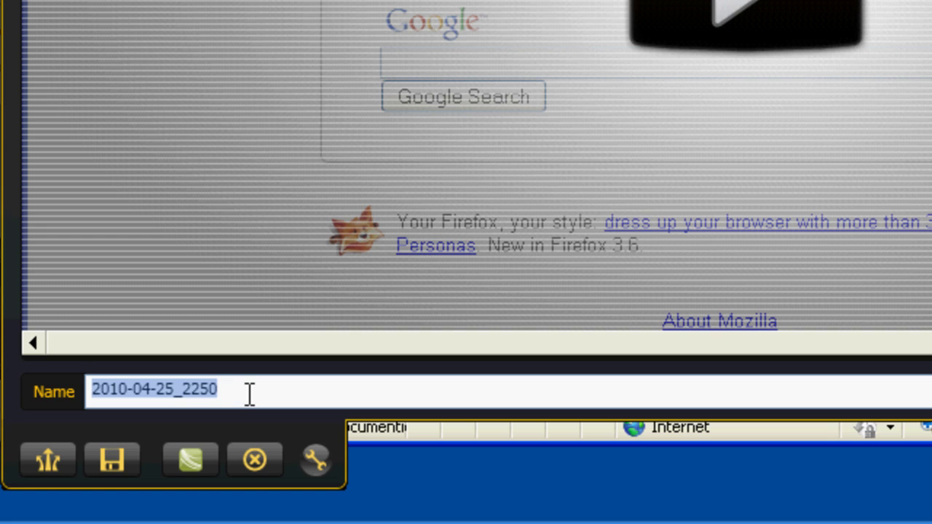
Name the screencast FirefoxMessage and share it to Screencast.com.
type("FirefoxM")
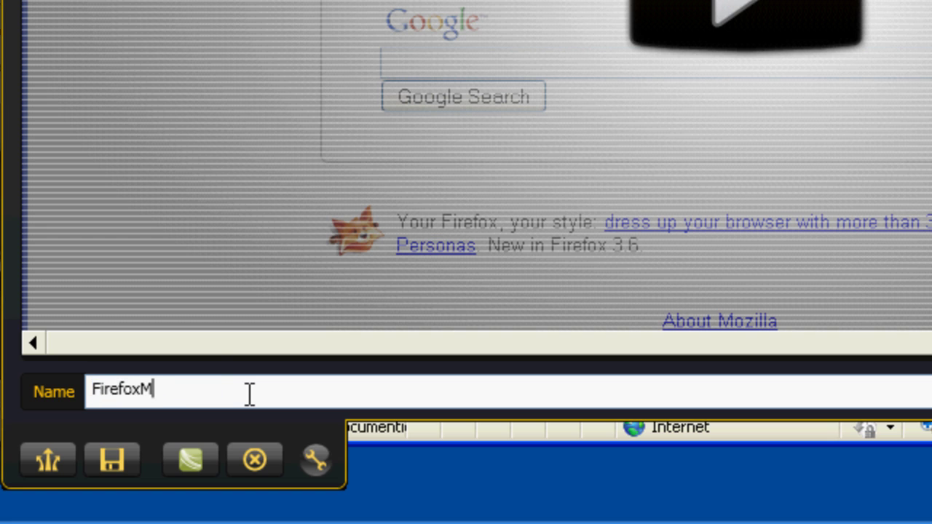
type("essage")
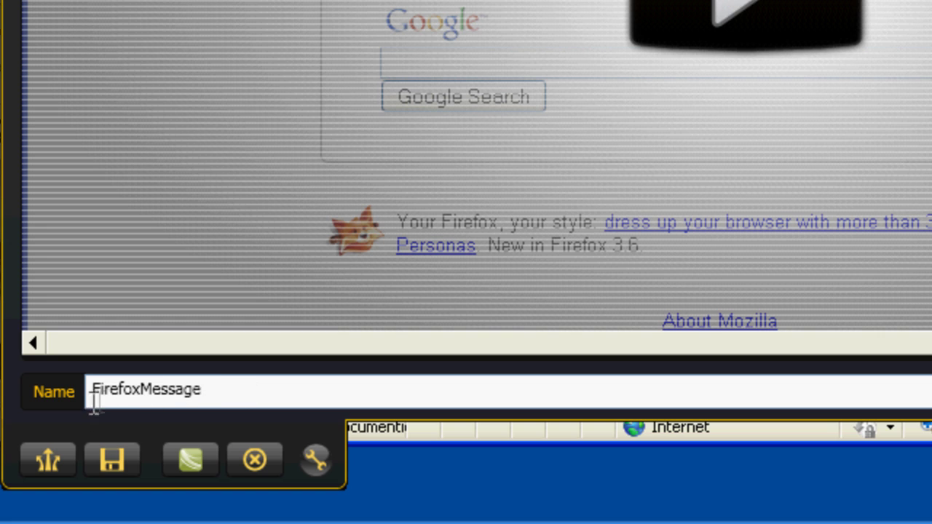
left_click(37, 469)
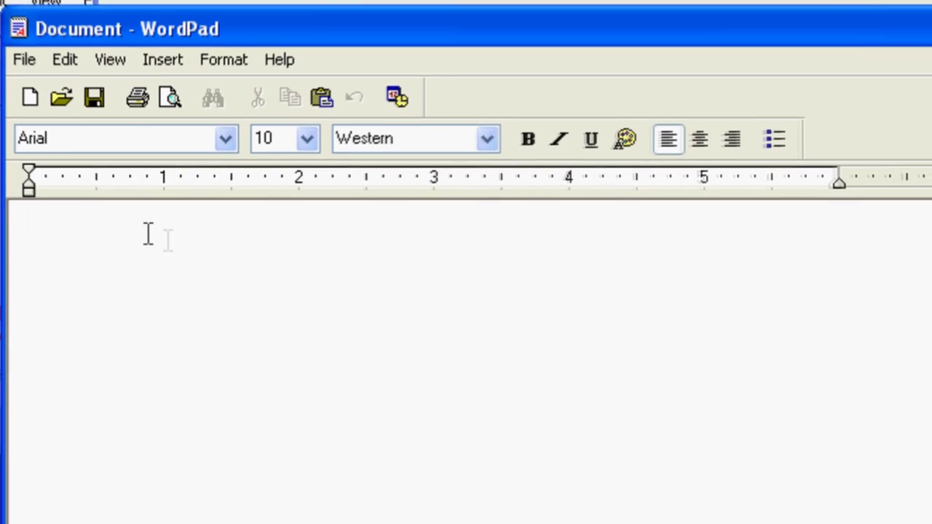
Paste the FirefoxMessage video's Screencast.com link into the blank WordPad document.
key("ctrl+v")
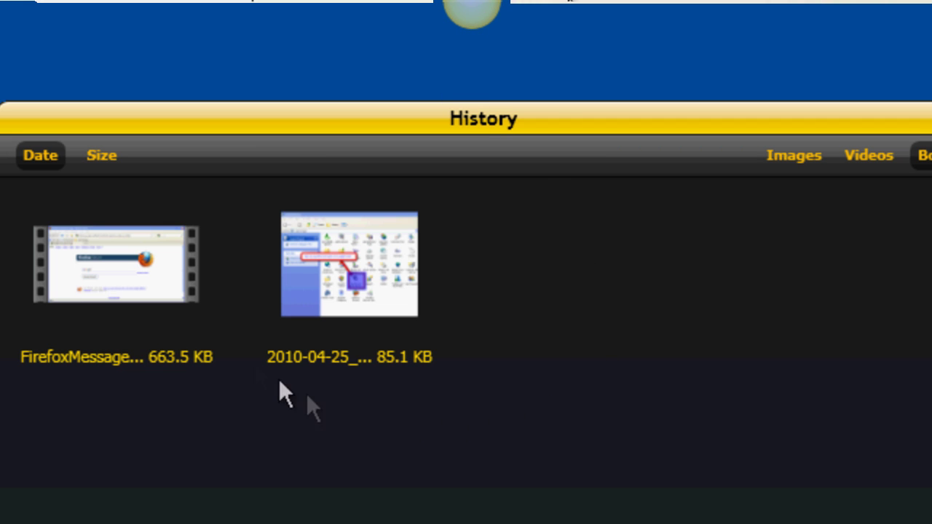
Re-share the FirefoxMessage video from its thumbnail in Jing's History.
mouse_move(145, 272)
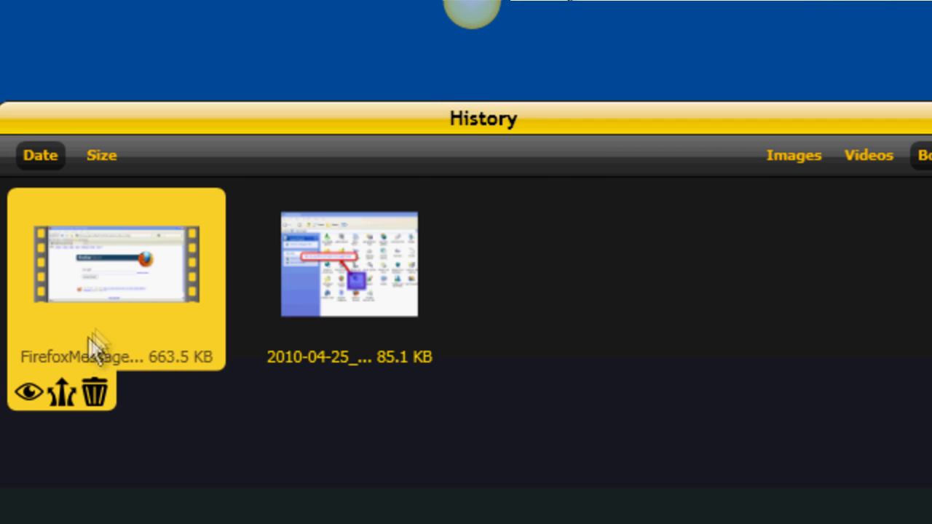
left_click(55, 396)
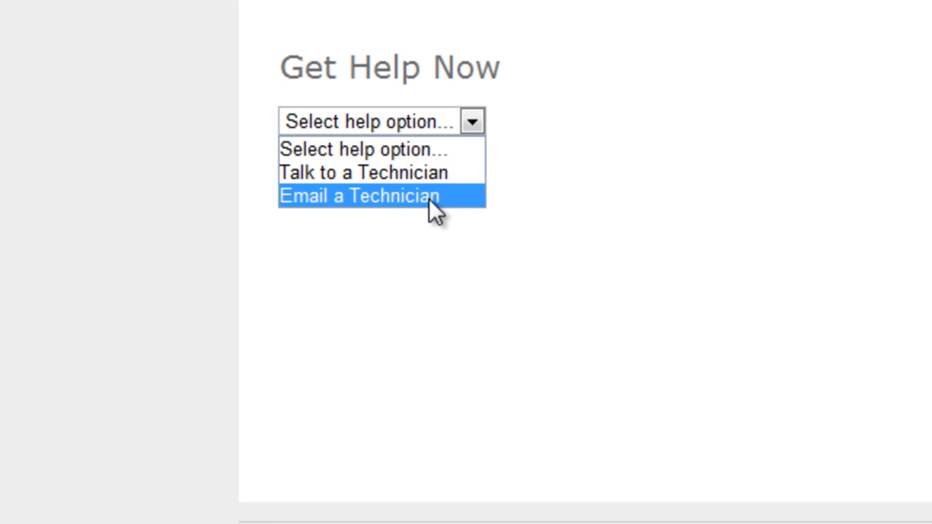
Email a technician about the Firefox problem with the screencast link pasted in, and submit.
left_click(429, 199)
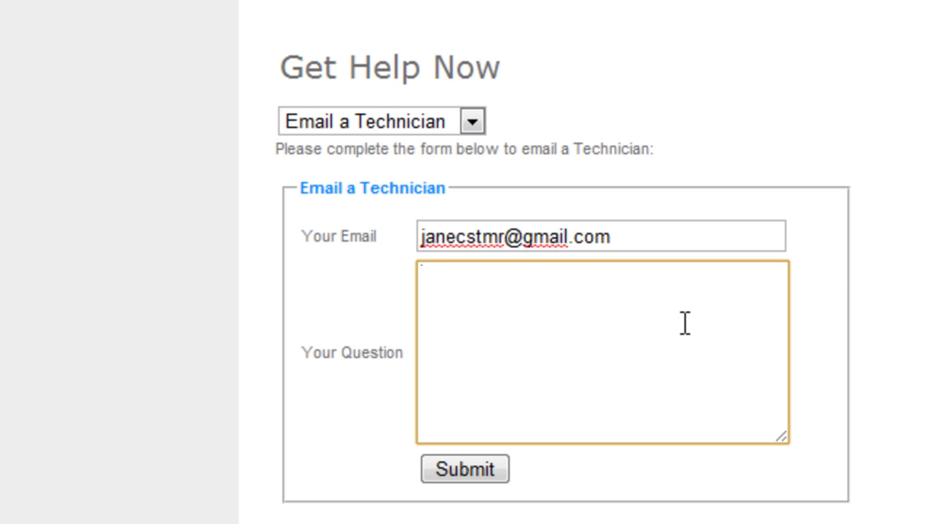
type("I'm having a problem with Firefox. ")
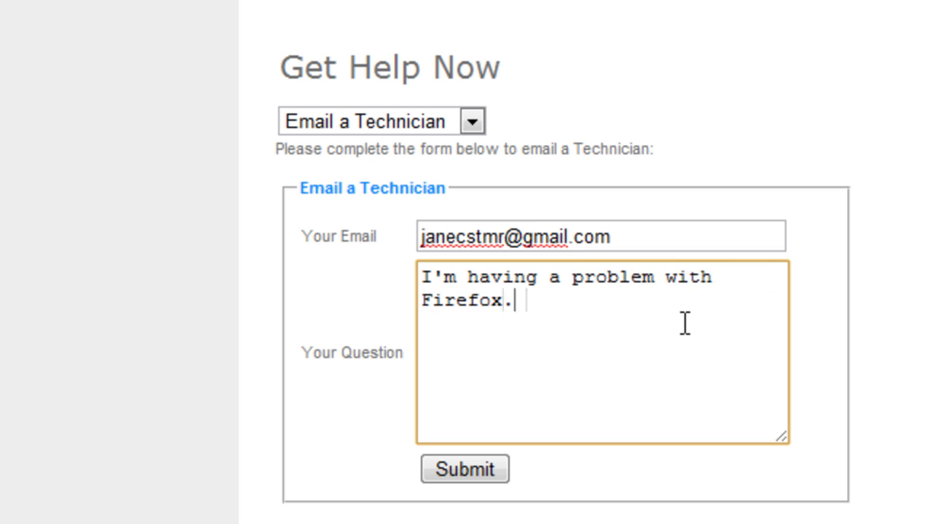
type("This video shows the steps I took to get to the problem:")
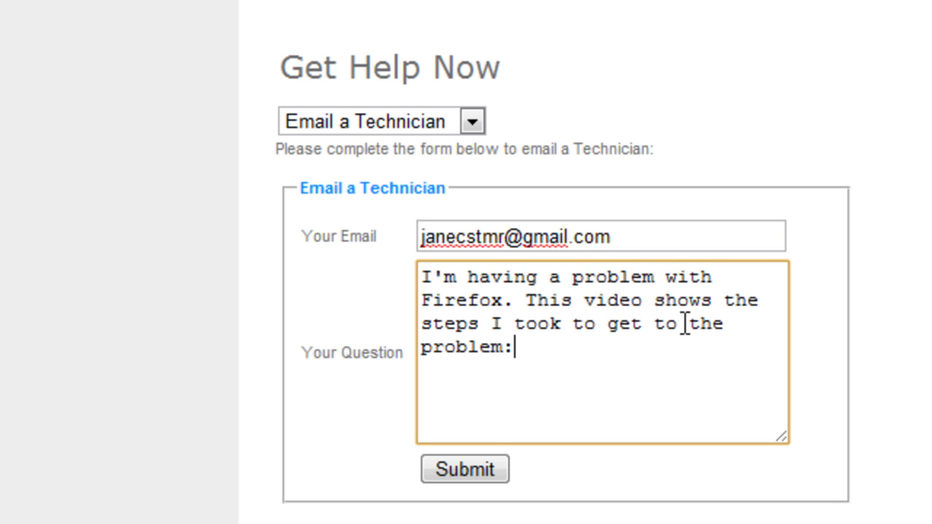
key("Return")
right_click(431, 376)
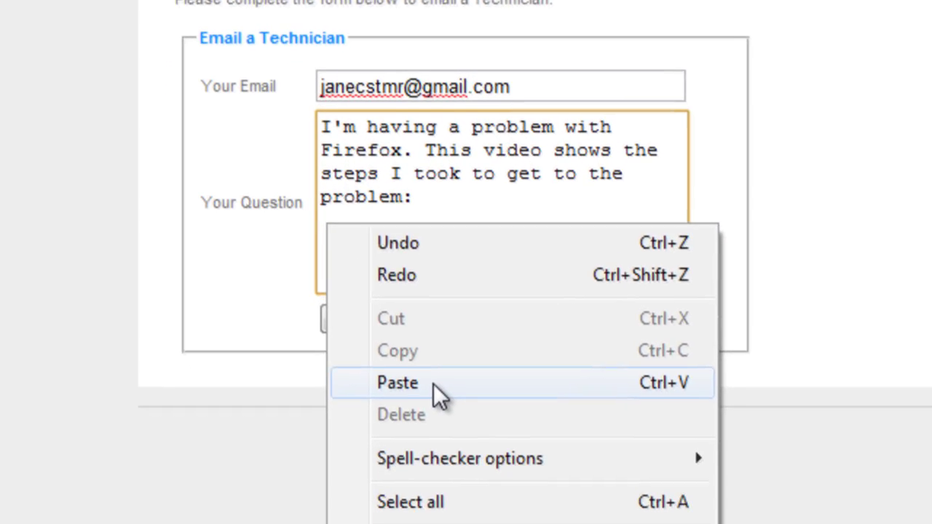
left_click(530, 523)
left_click(364, 318)
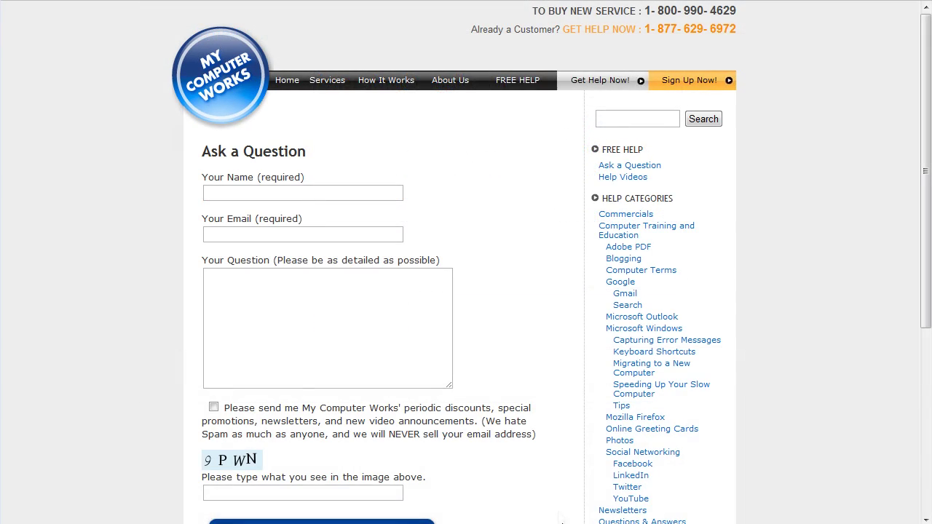
Enter the customer's full name and e-mail address in the Ask a Question form.
left_click(326, 188)
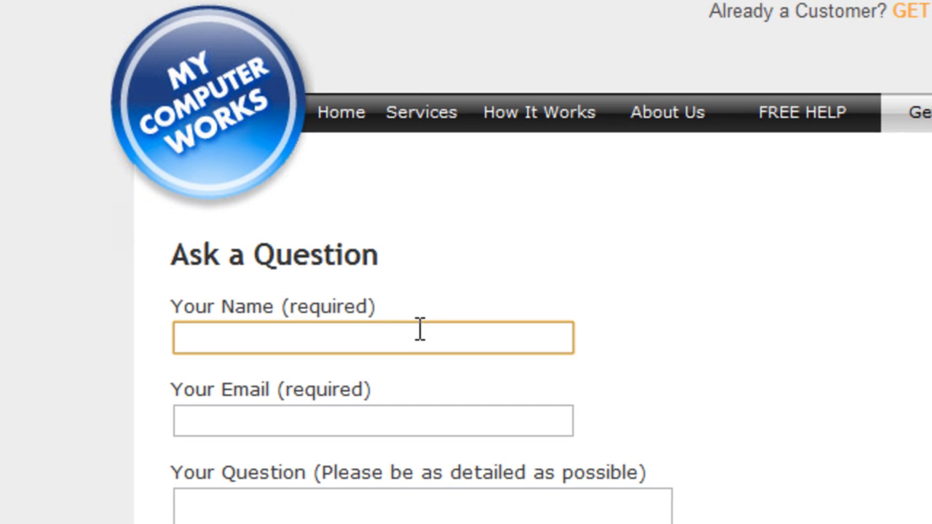
type("Jane ")
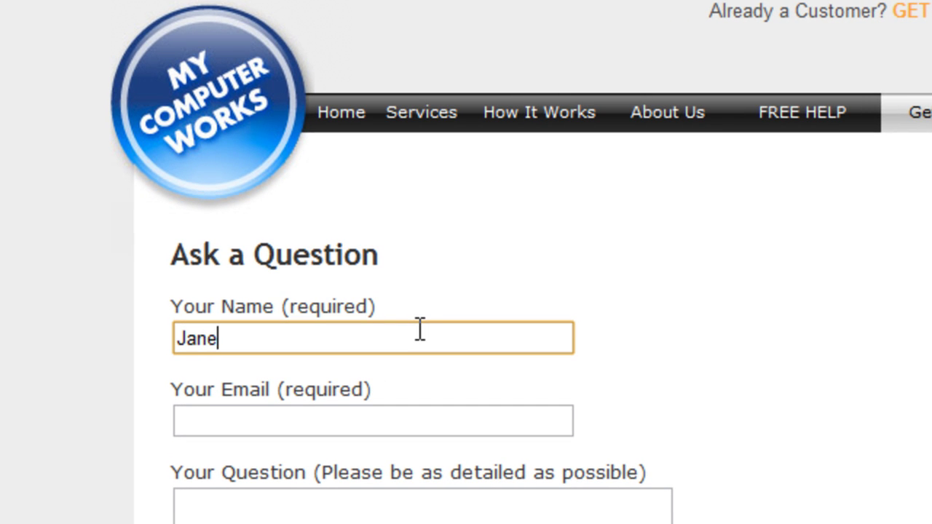
type("Customer")
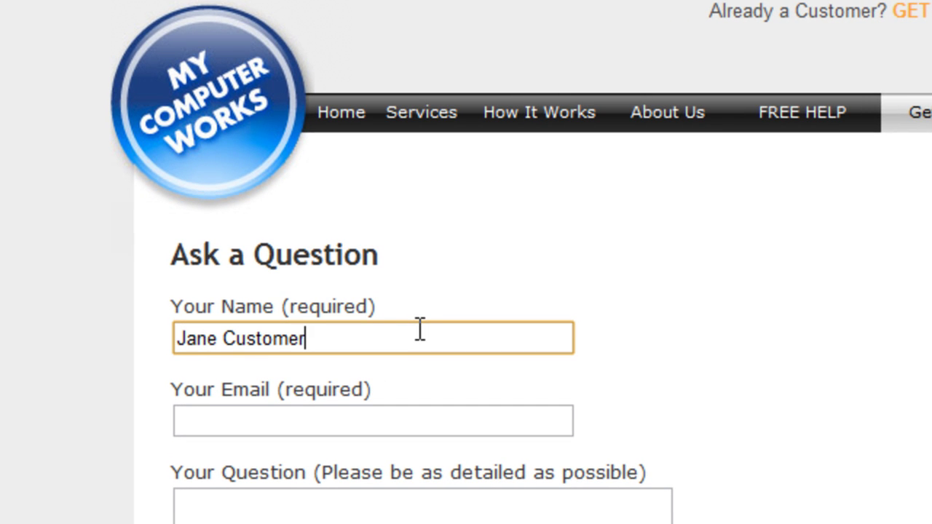
key("Tab")
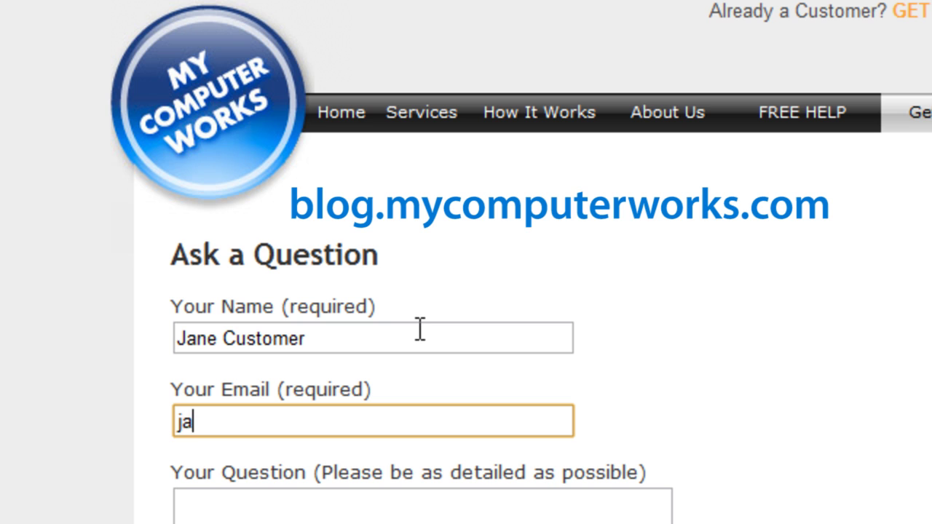
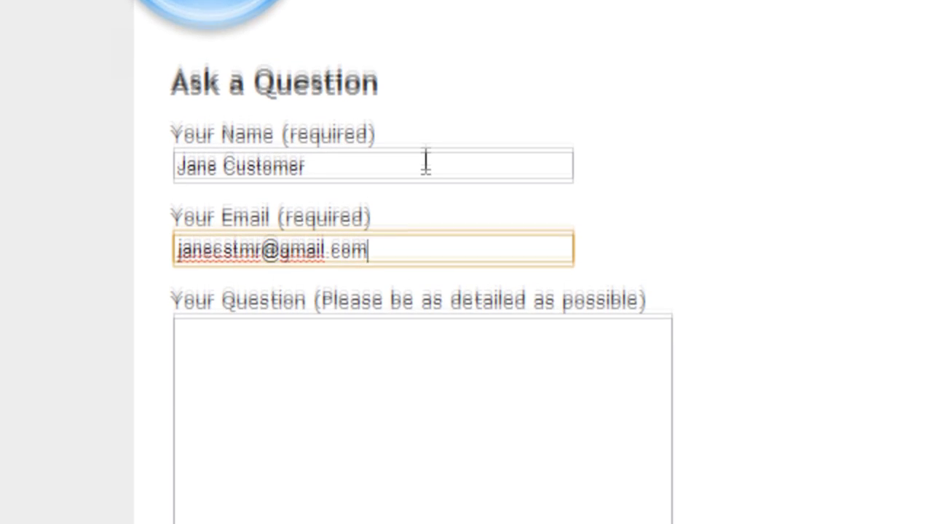
Write the Firefox problem question and paste the screencast link below it.
key("Tab")
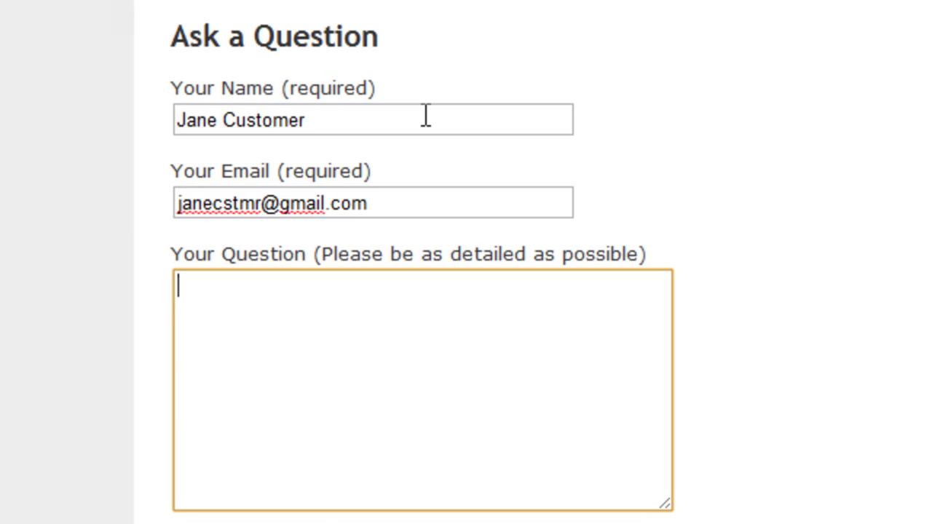
type("I'm having a problem with Firefox. Here are the s")
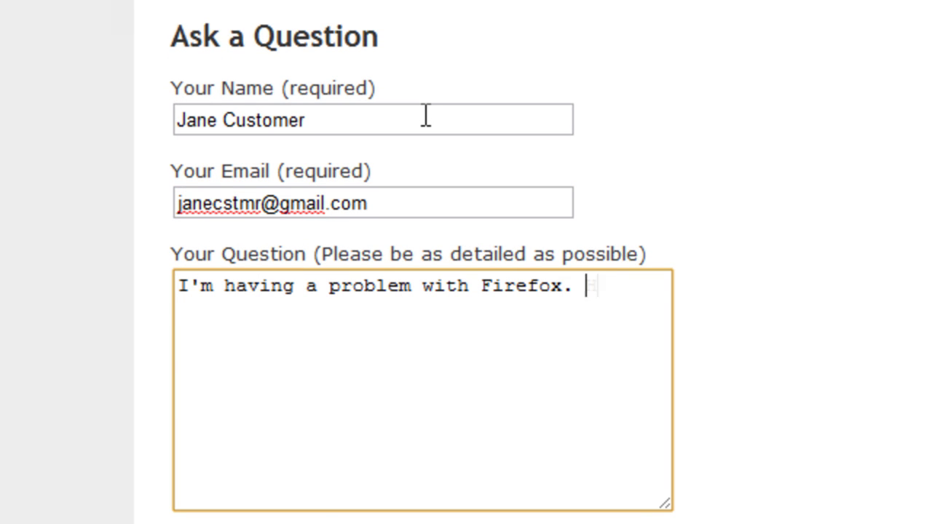
type("teps I took:")
key("Return")
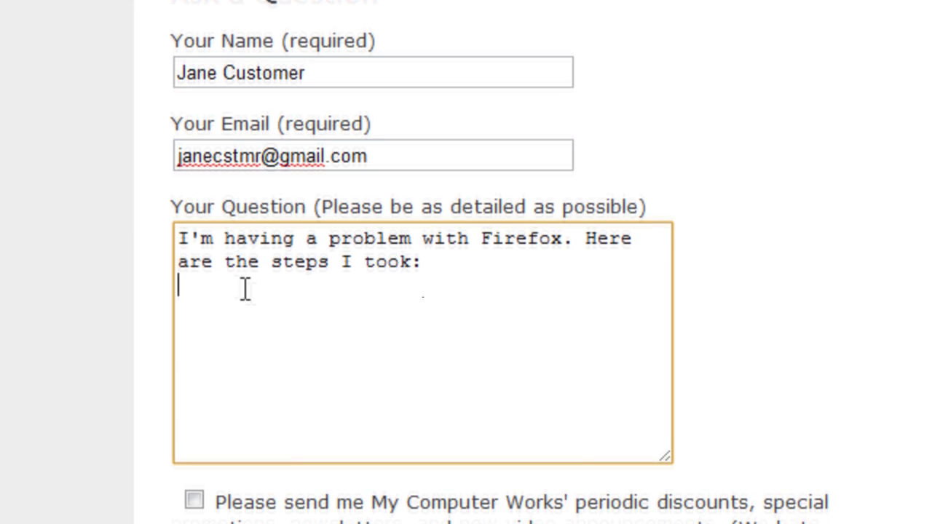
right_click(231, 358)
left_click(328, 358)
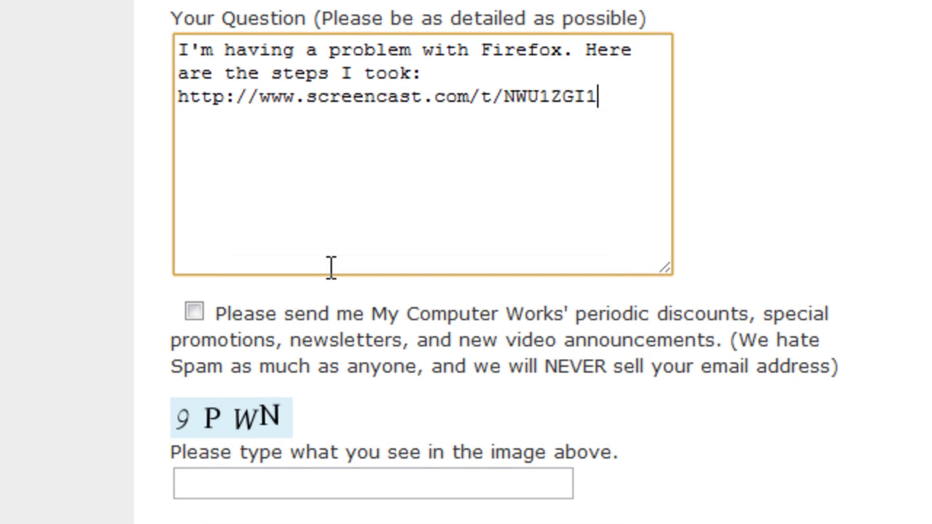
Opt in to the newsletter and enter the captcha code.
left_click(206, 313)
left_click(277, 475)
type("9P")
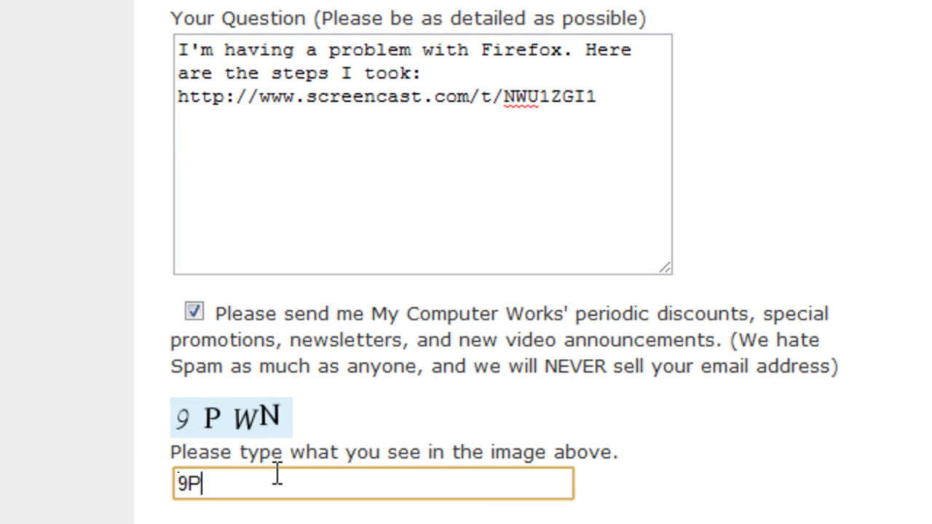
type("WN")
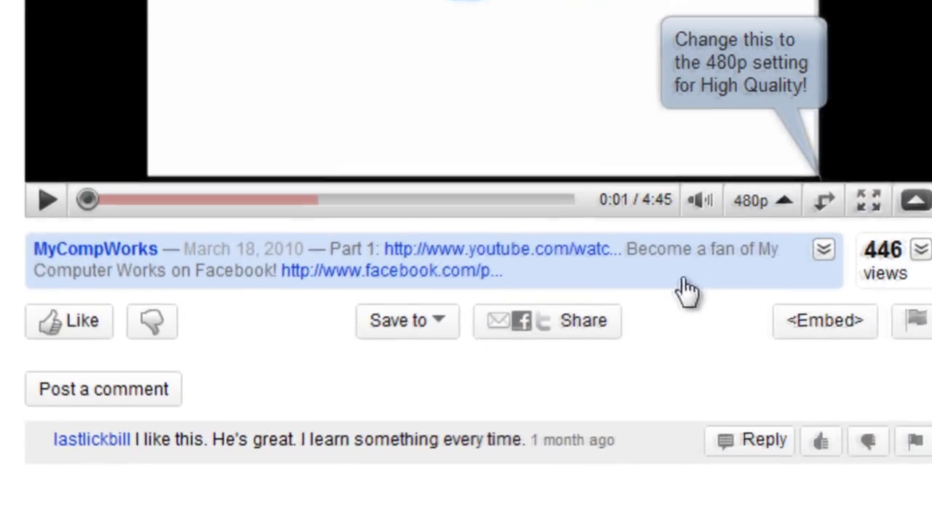
Expand the Keyboard Shortcuts (Part 2) video description to show its Facebook and Twitter links.
left_click(688, 291)
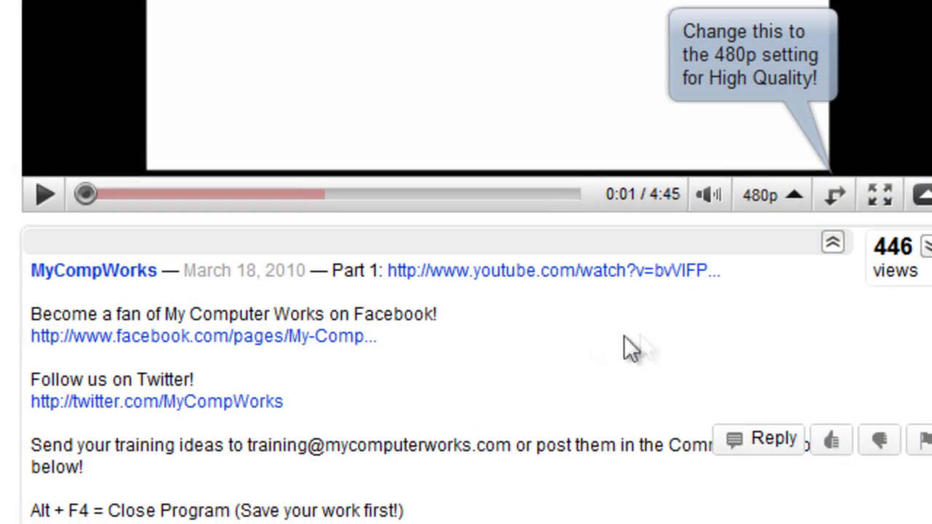